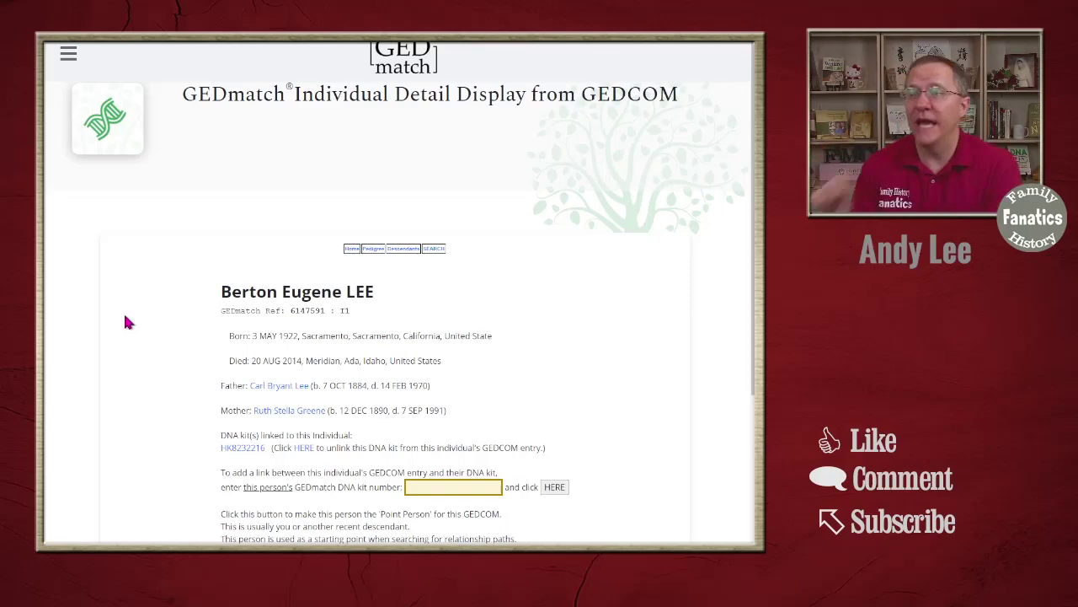
{"action": "scroll", "coordinate": [528, 310], "scroll_direction": "down", "scroll_amount": 2}
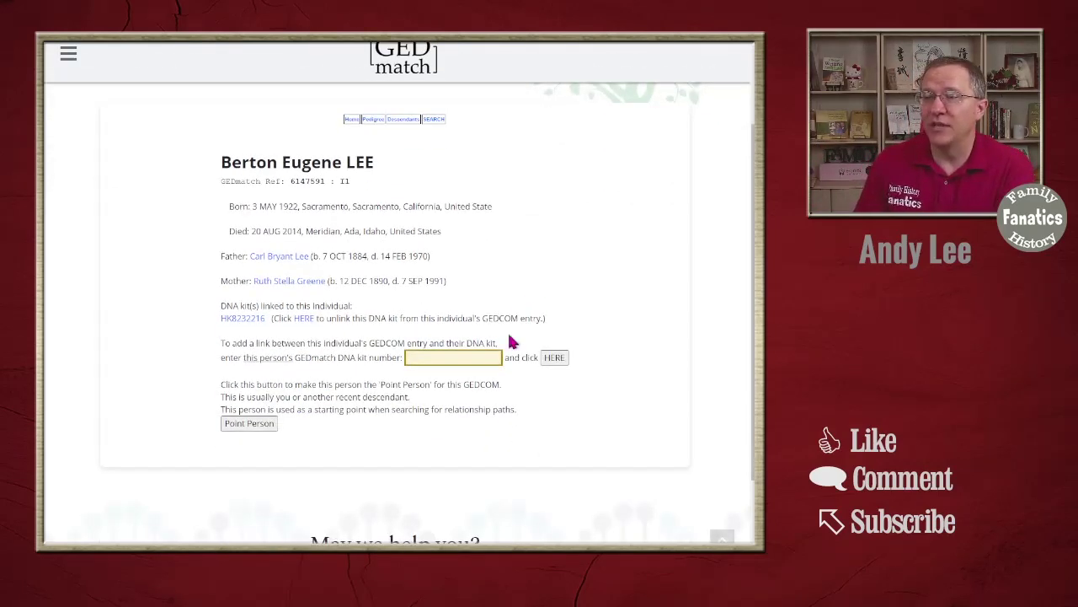
{"action": "left_click_drag", "start_coordinate": [218, 310], "coordinate": [564, 323]}
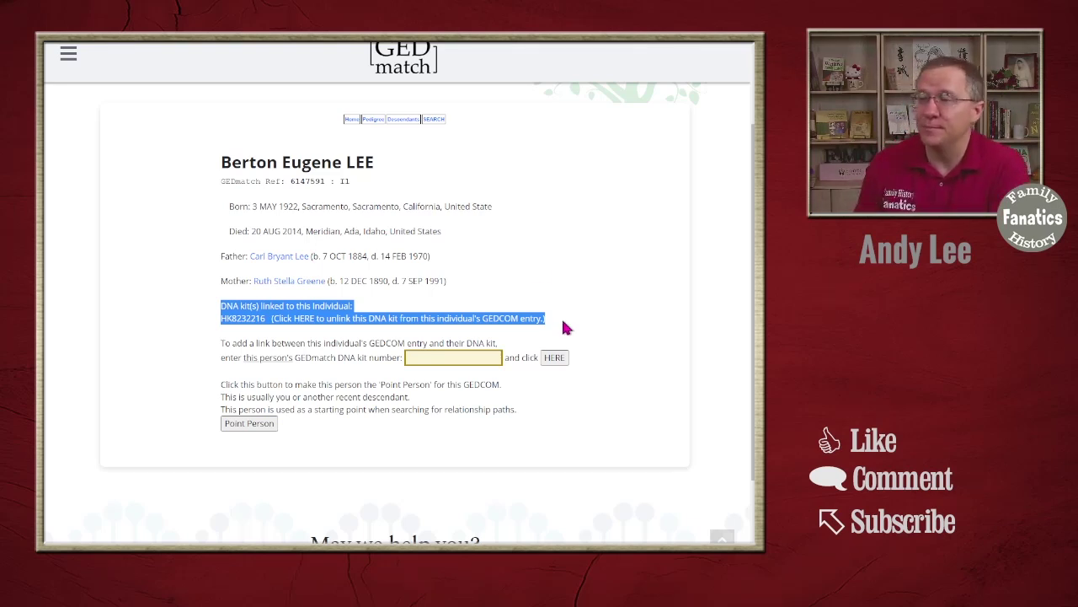
{"action": "left_click", "coordinate": [556, 254]}
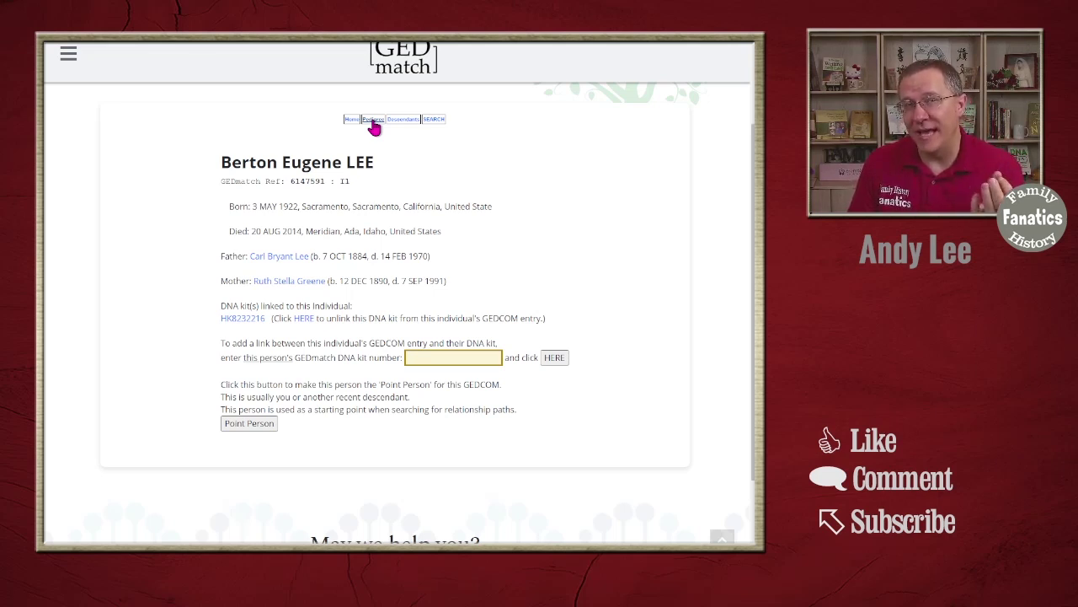
- Open the point person's pedigree chart and scroll through the 7 generations of ancestors
{"action": "left_click", "coordinate": [373, 120]}
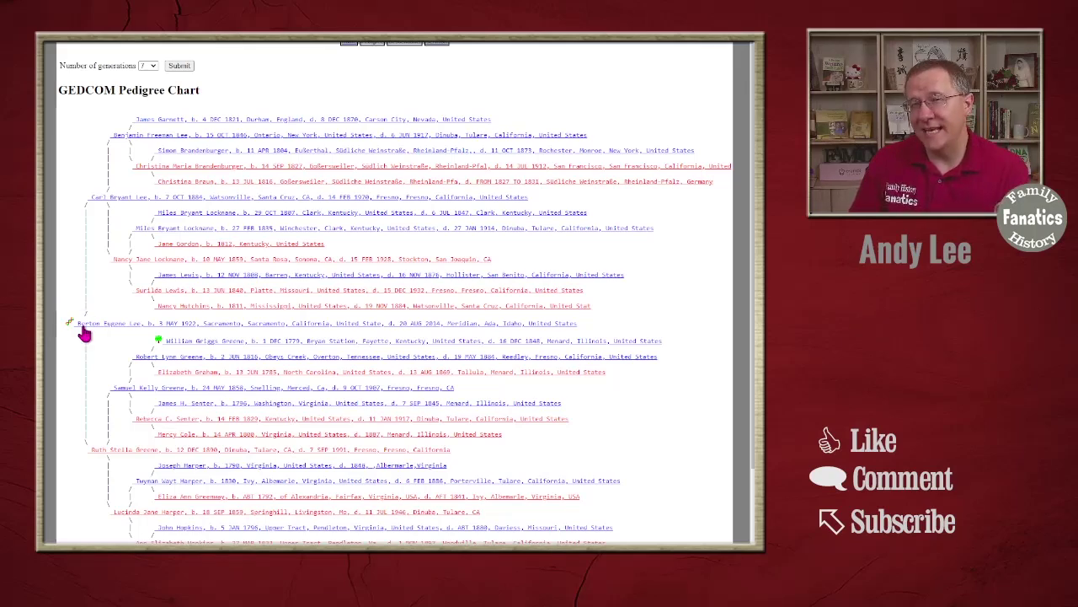
{"action": "scroll", "coordinate": [421, 304], "scroll_direction": "down", "scroll_amount": 3}
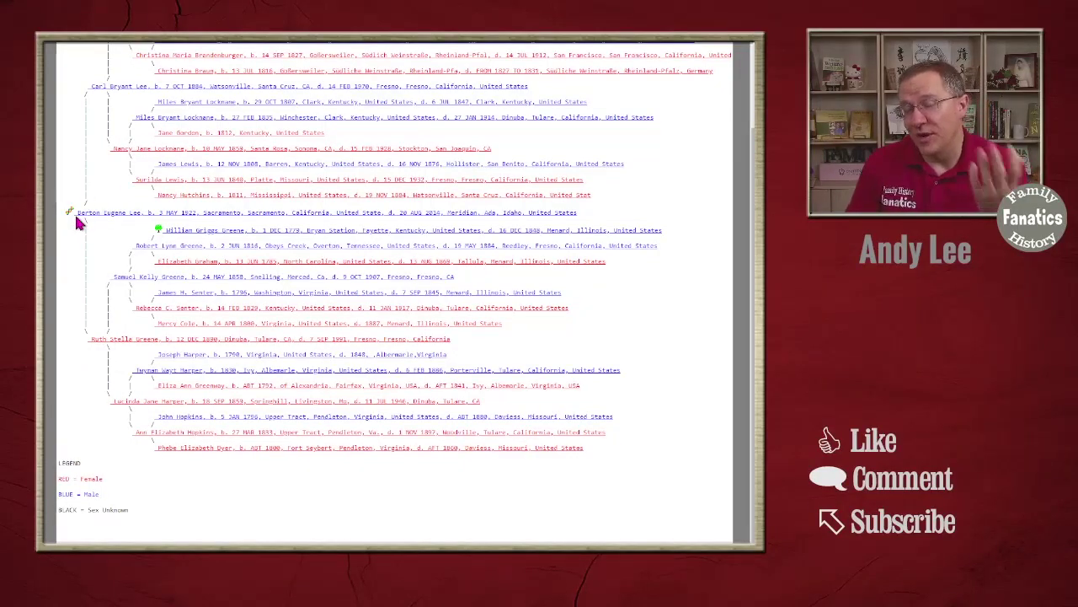
{"action": "scroll", "coordinate": [308, 219], "scroll_direction": "up", "scroll_amount": 3}
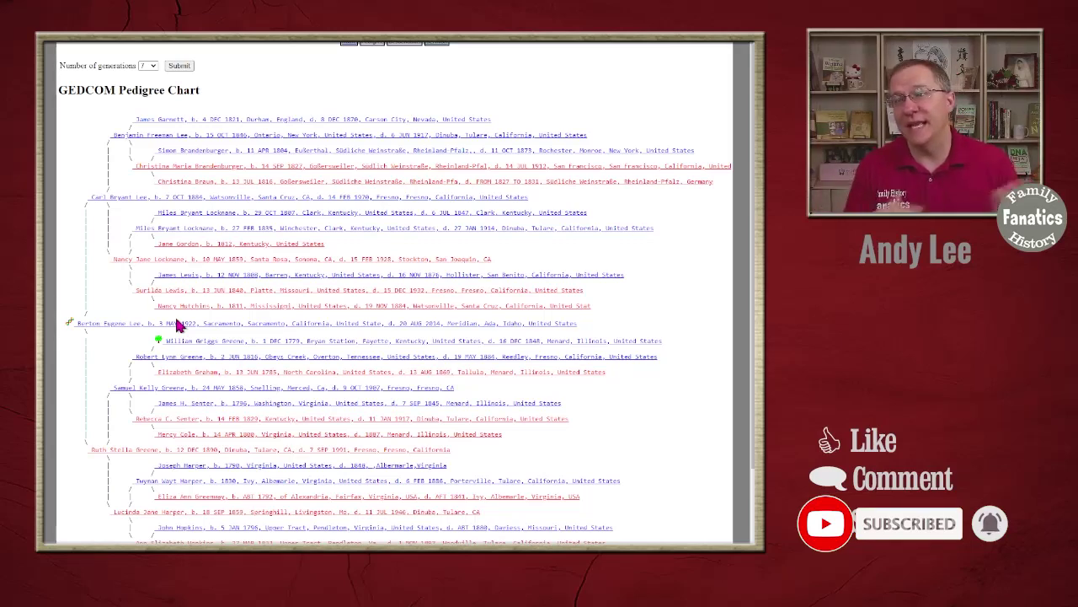
- View the descendants charts of the first two ancestors picked from the pedigree chart
{"action": "left_click", "coordinate": [126, 137]}
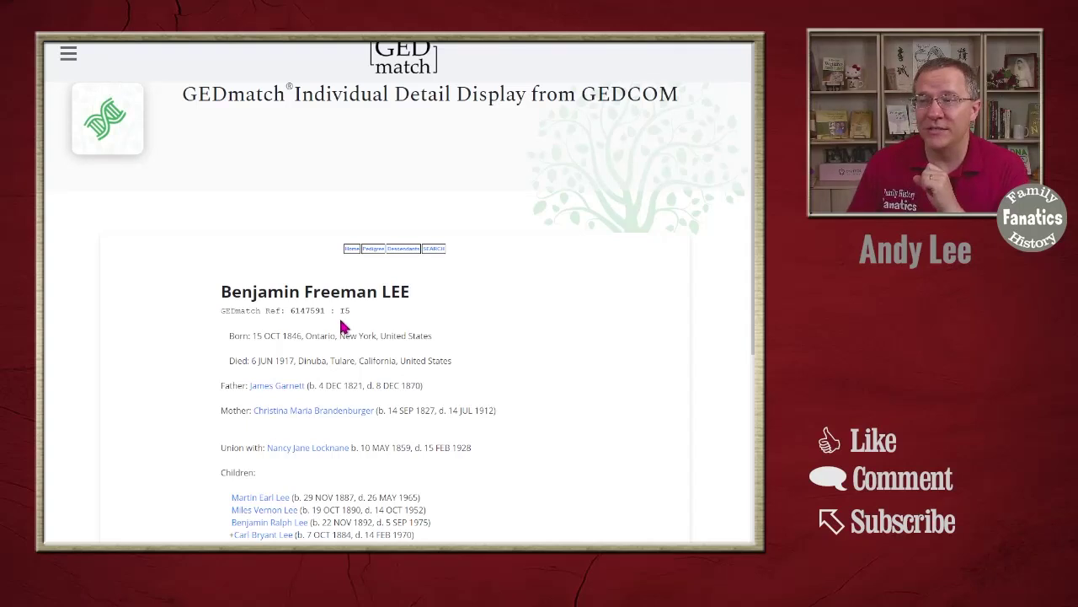
{"action": "left_click", "coordinate": [402, 249]}
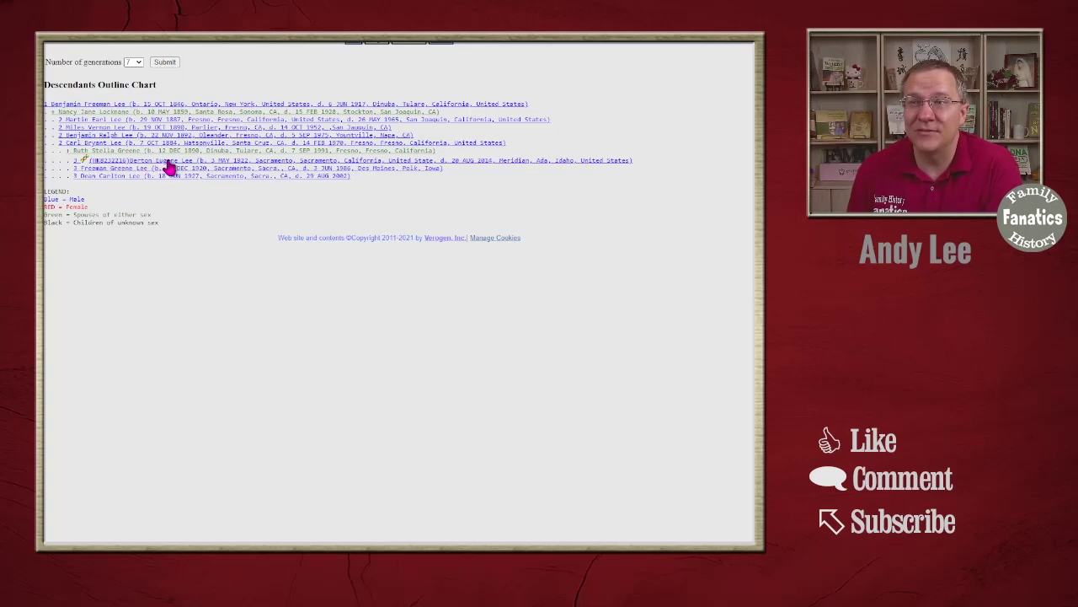
{"action": "left_click", "coordinate": [84, 159]}
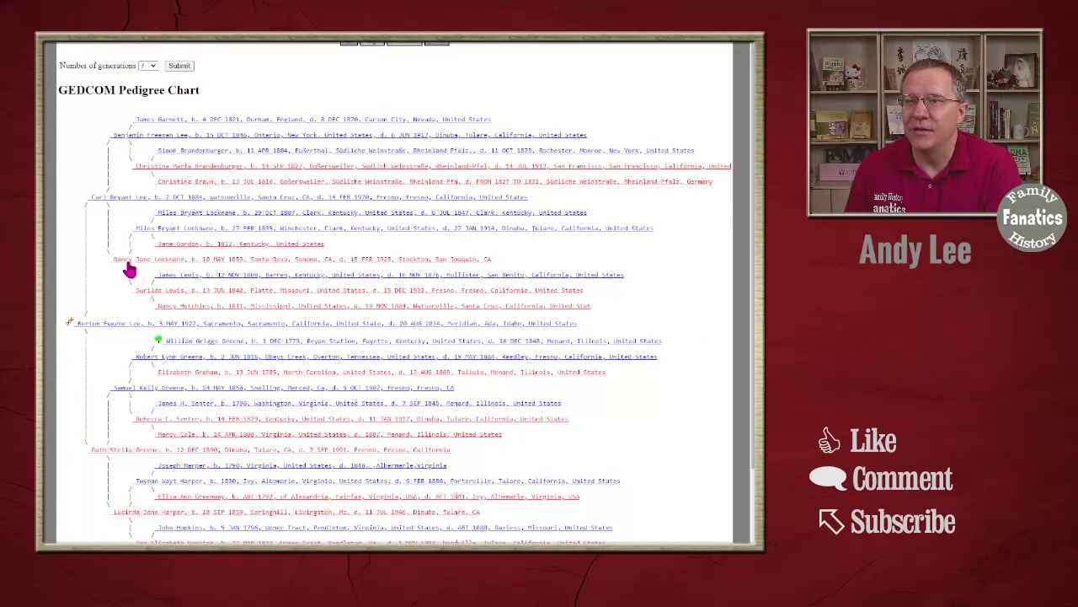
{"action": "left_click", "coordinate": [127, 261]}
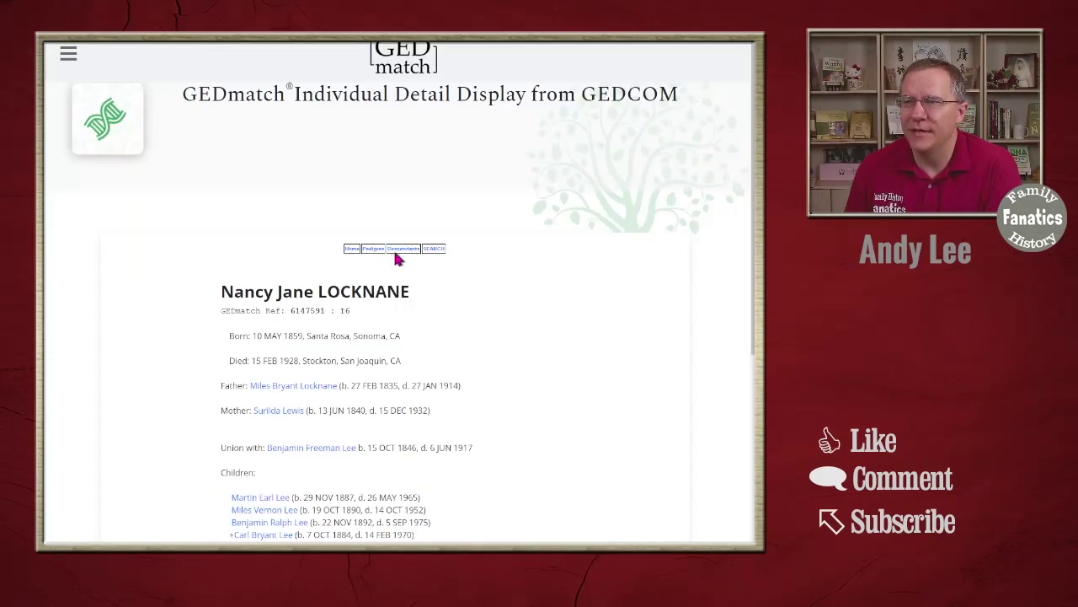
{"action": "left_click", "coordinate": [401, 248]}
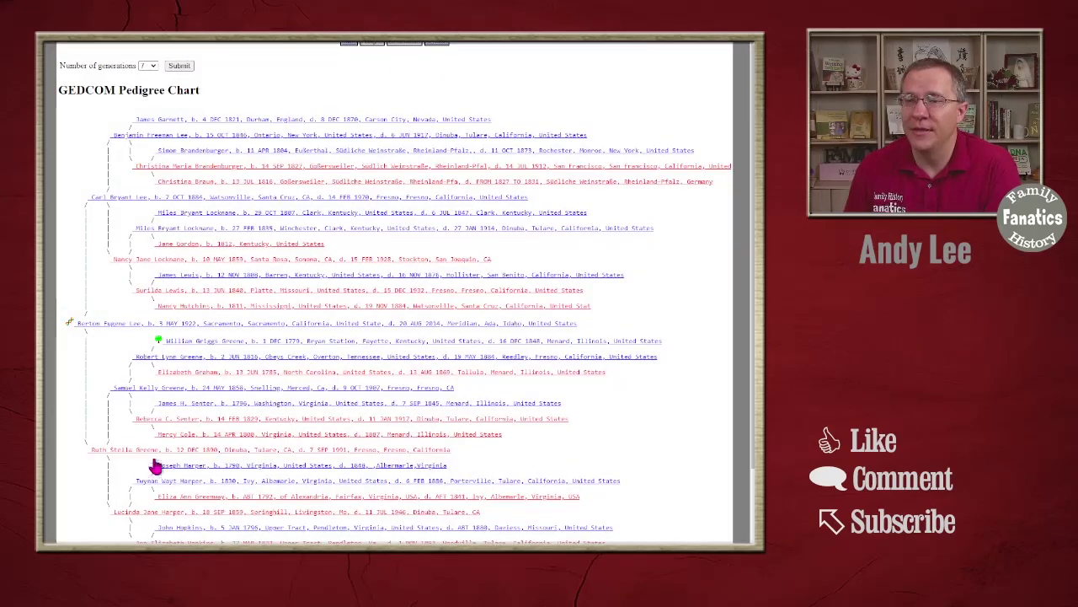
- View two more ancestors' descendants charts, ending on the last one's outline chart
{"action": "left_click", "coordinate": [129, 393]}
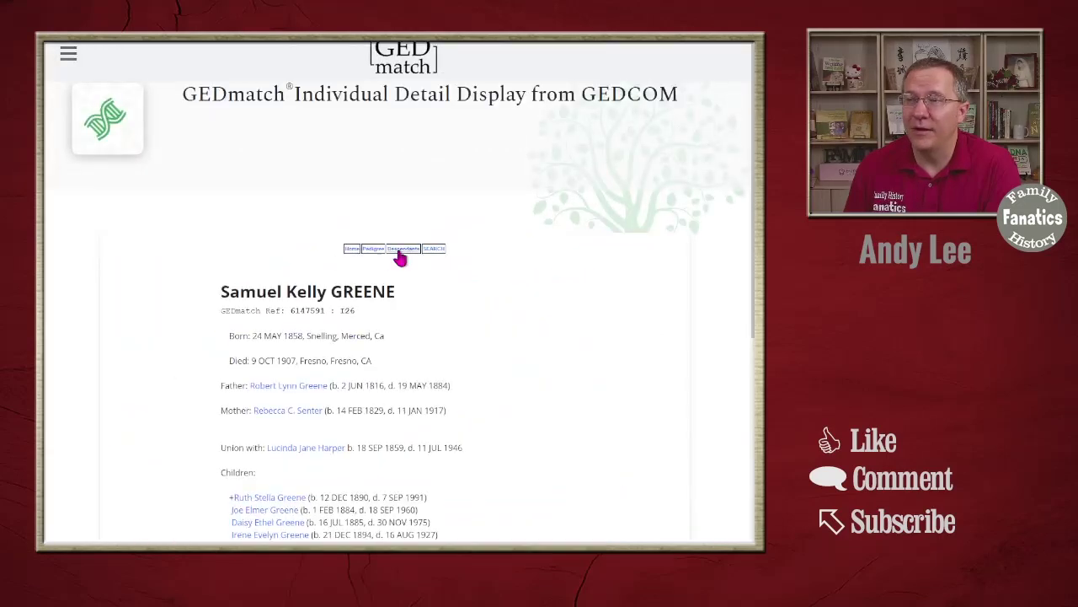
{"action": "left_click", "coordinate": [400, 255]}
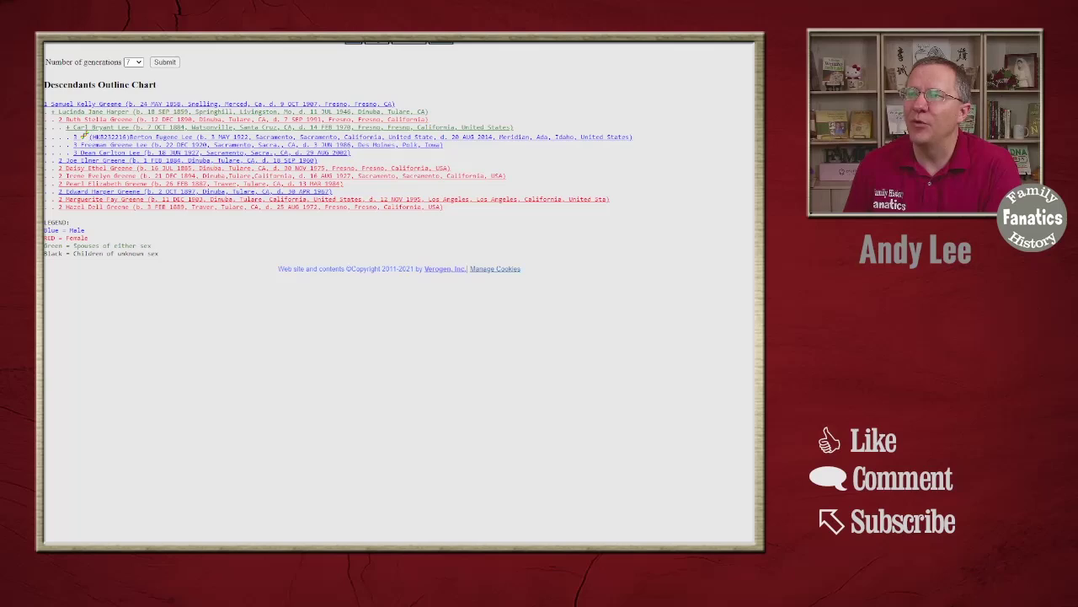
{"action": "left_click", "coordinate": [84, 135]}
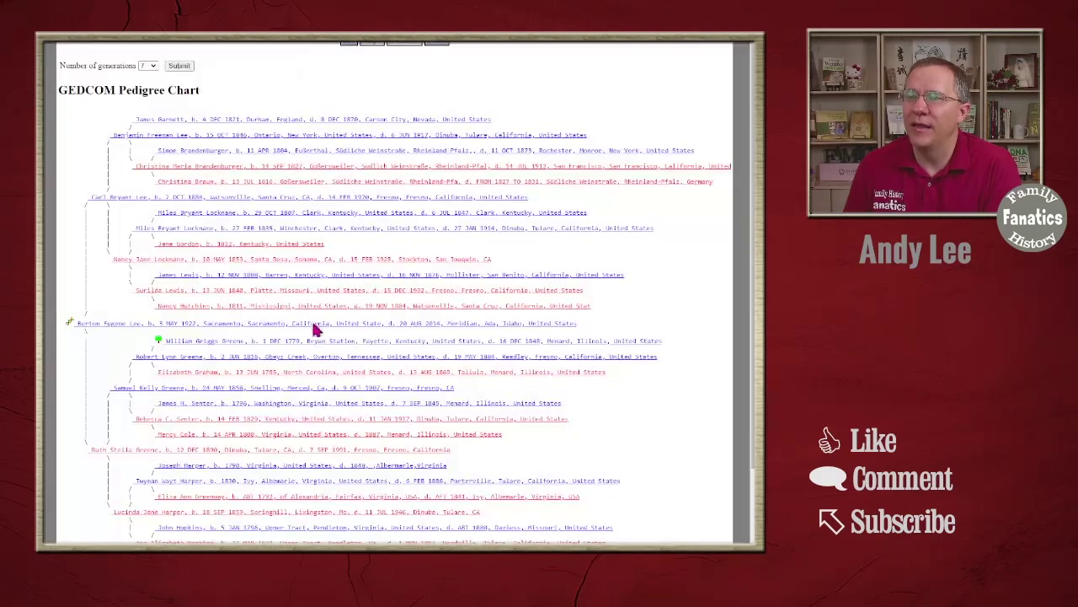
{"action": "left_click", "coordinate": [127, 511]}
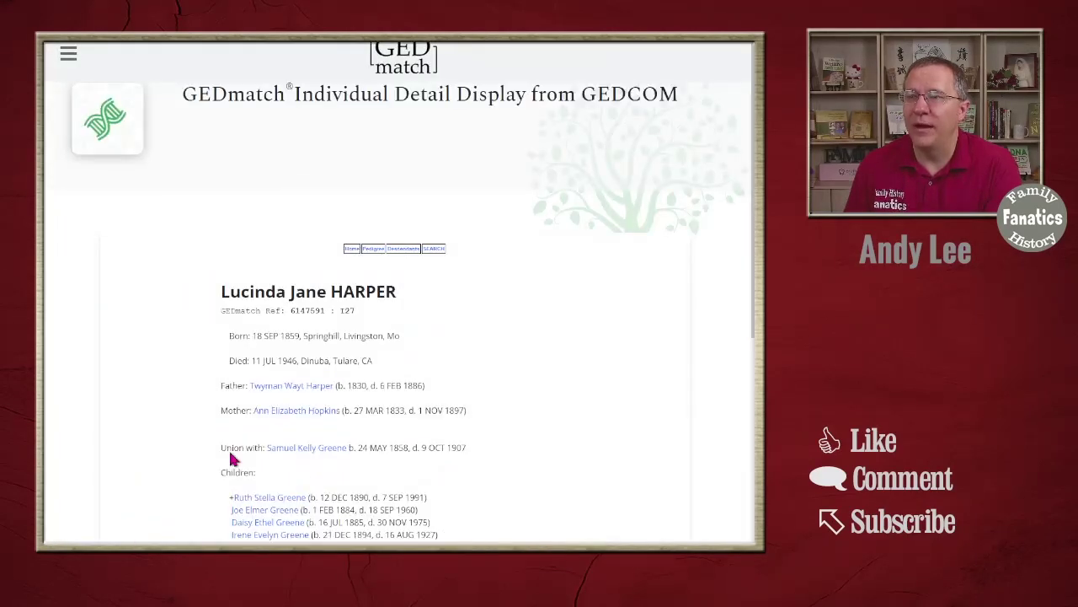
{"action": "left_click", "coordinate": [400, 250]}
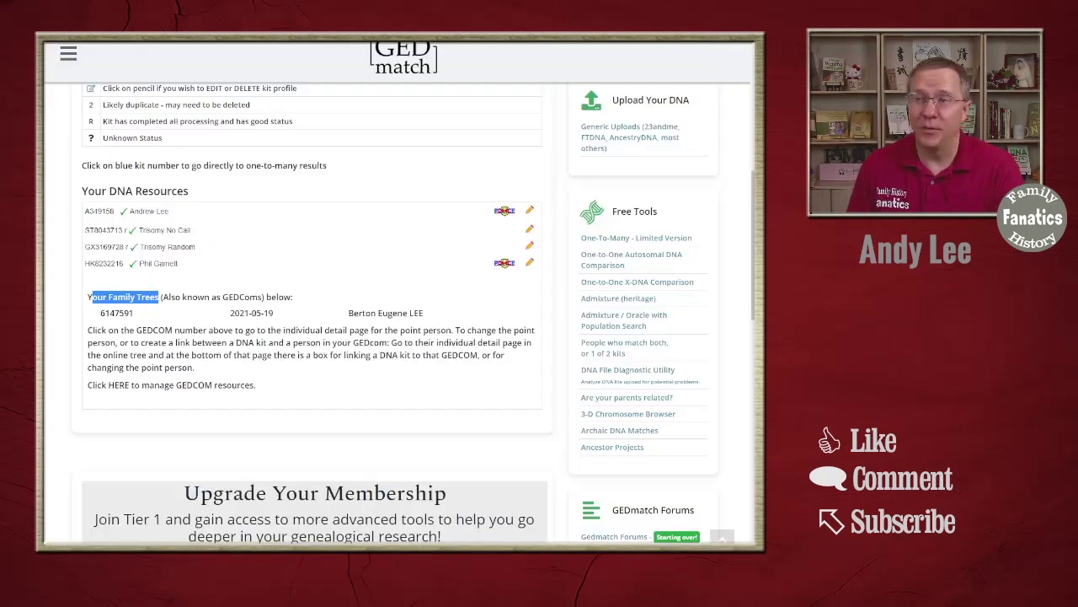
- Scroll the dashboard's right column down to the Family Trees (GEDCOMs) upload links
{"action": "left_click", "coordinate": [382, 258]}
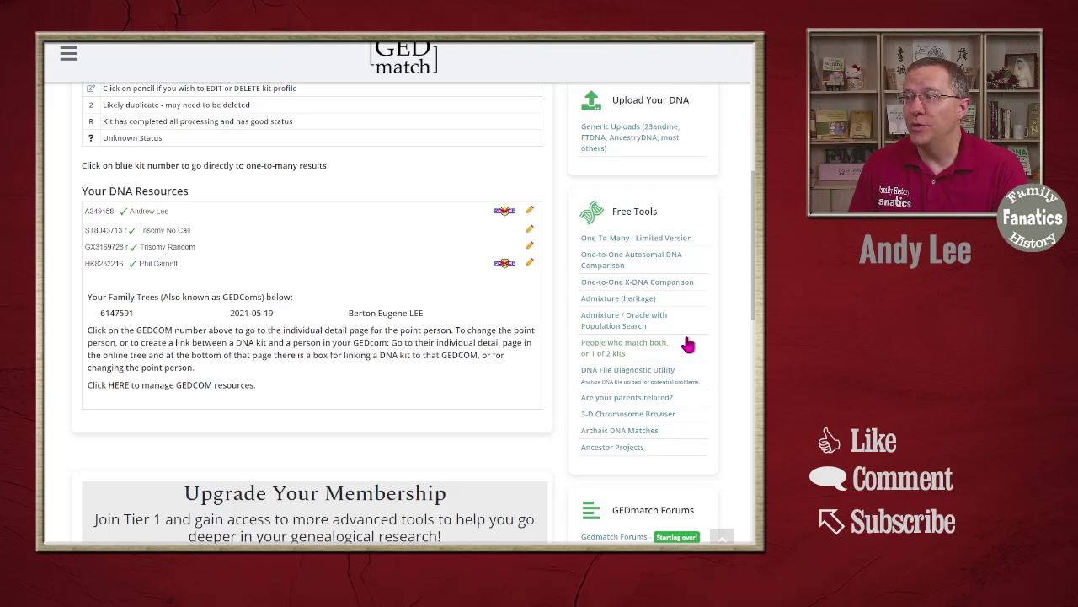
{"action": "scroll", "coordinate": [688, 344], "scroll_direction": "down", "scroll_amount": 7}
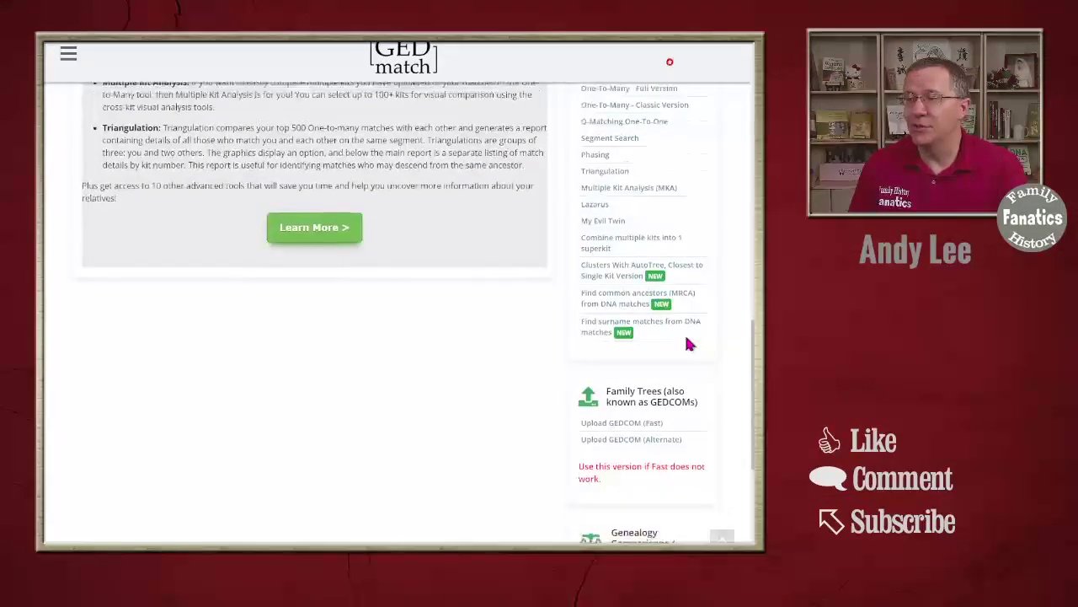
{"action": "scroll", "coordinate": [686, 344], "scroll_direction": "down", "scroll_amount": 3}
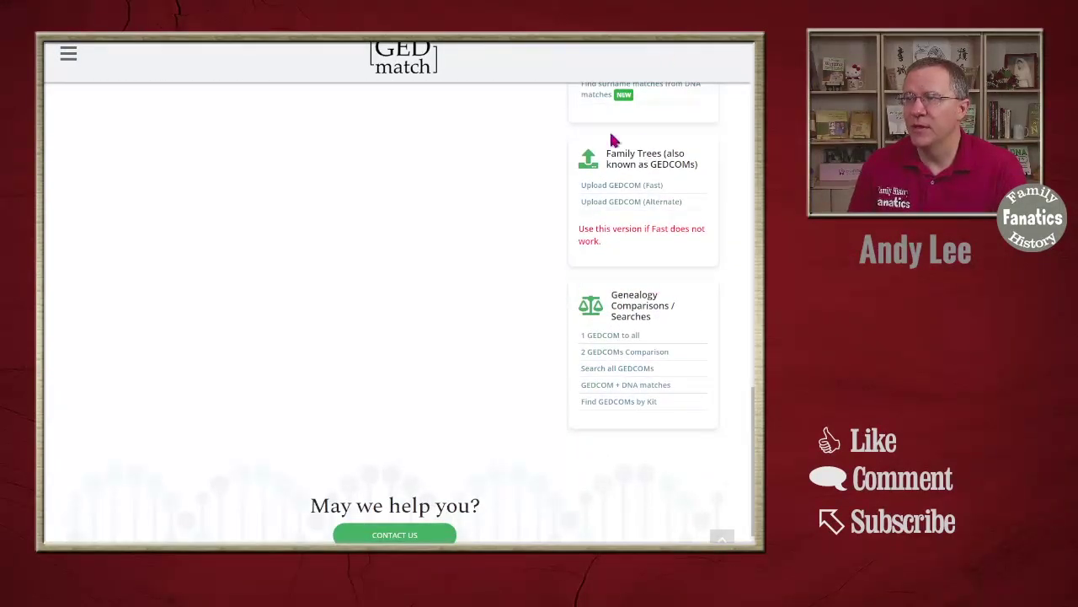
- On the fast GEDCOM upload page, name the new tree 'New Gedcom Tree'
{"action": "left_click", "coordinate": [633, 187]}
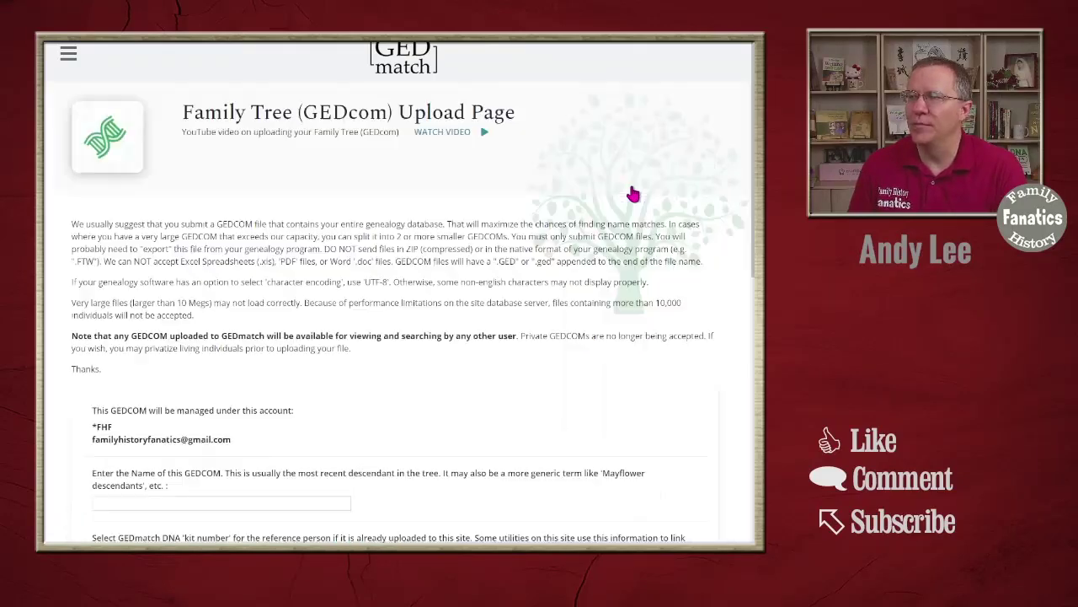
{"action": "scroll", "coordinate": [217, 297], "scroll_direction": "down", "scroll_amount": 2}
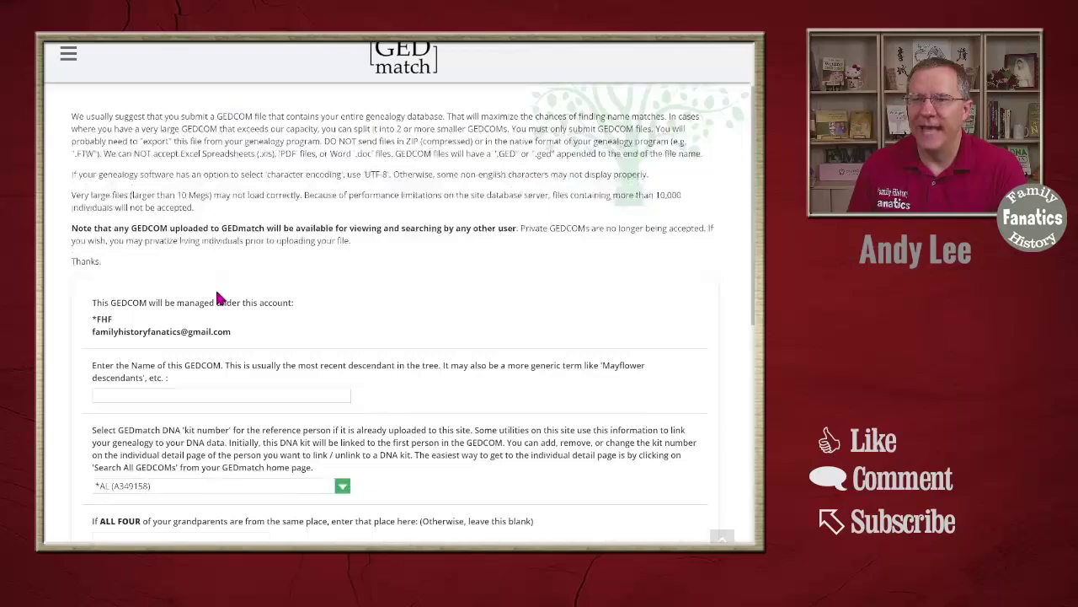
{"action": "left_click", "coordinate": [182, 396]}
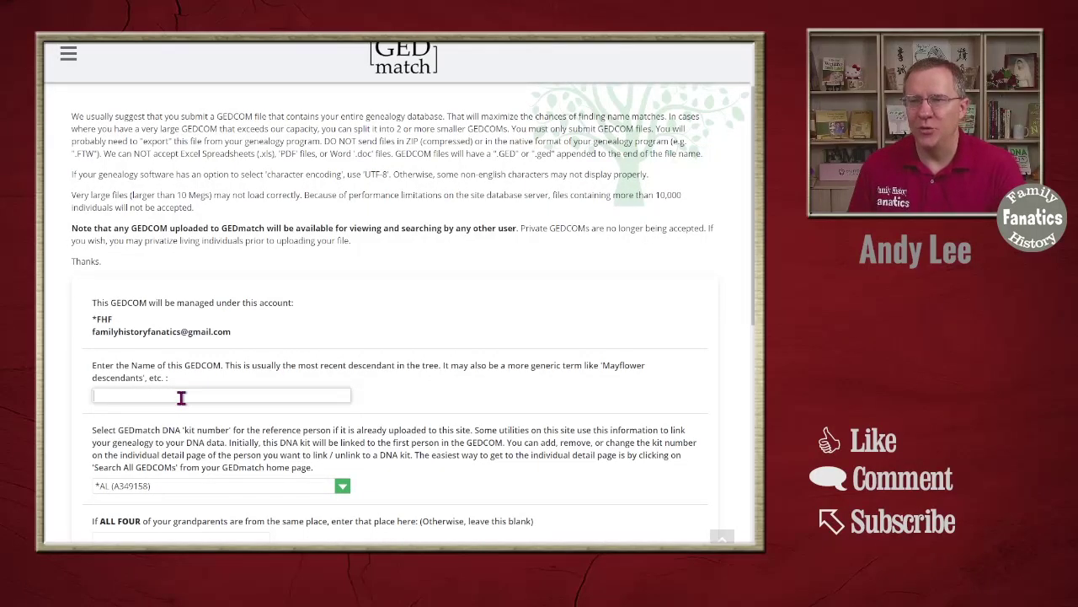
{"action": "type", "text": "New"}
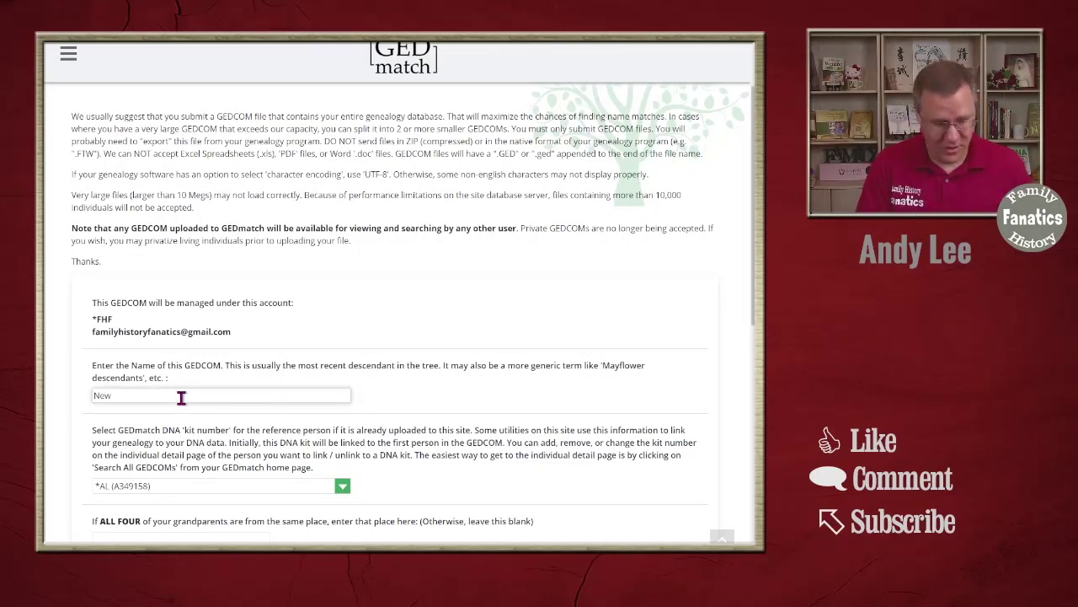
{"action": "type", "text": " Gedcom d"}
{"action": "type", "text": "ree"}
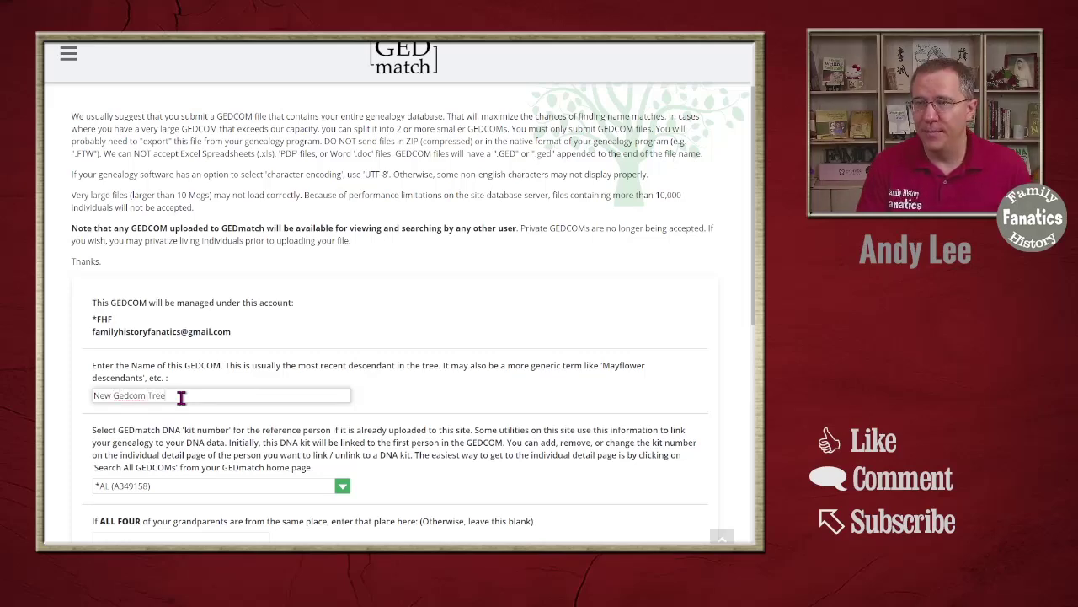
{"action": "scroll", "coordinate": [253, 320], "scroll_direction": "down", "scroll_amount": 3}
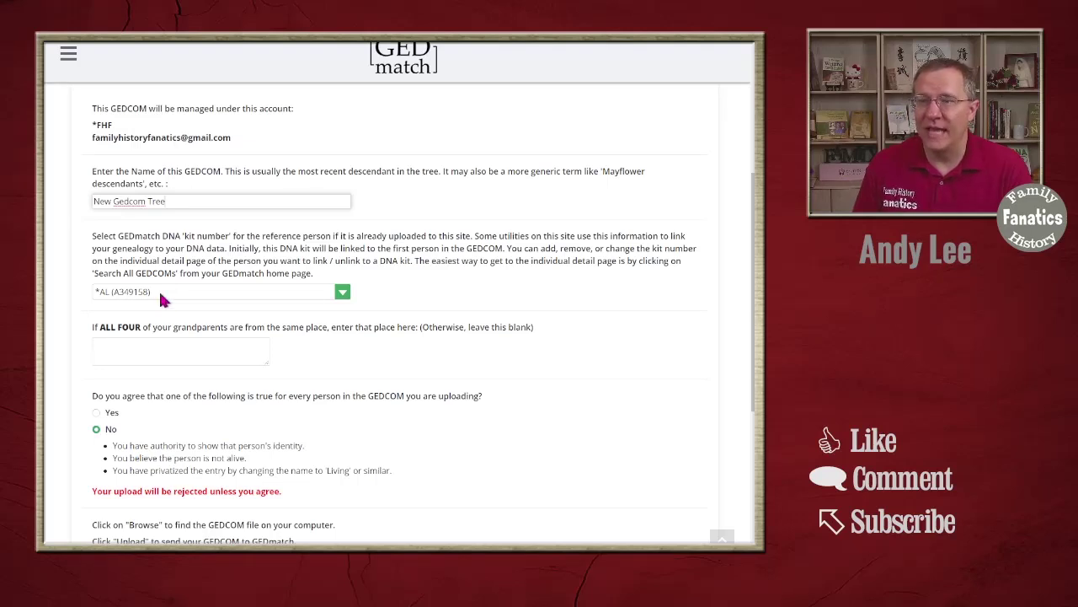
{"action": "left_click", "coordinate": [96, 412]}
{"action": "scroll", "coordinate": [169, 363], "scroll_direction": "down", "scroll_amount": 2}
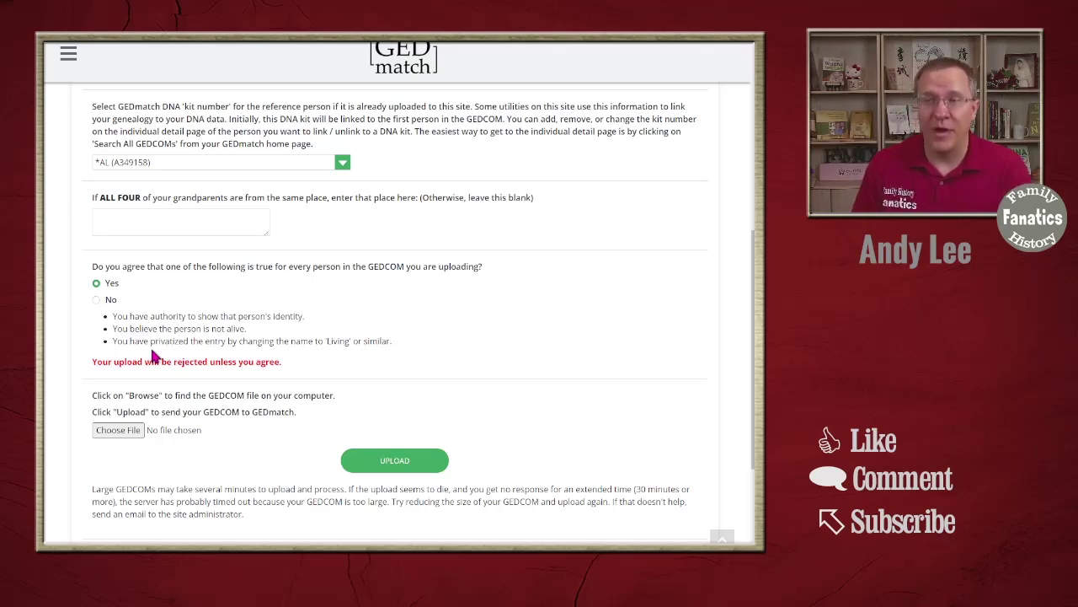
{"action": "left_click", "coordinate": [121, 427]}
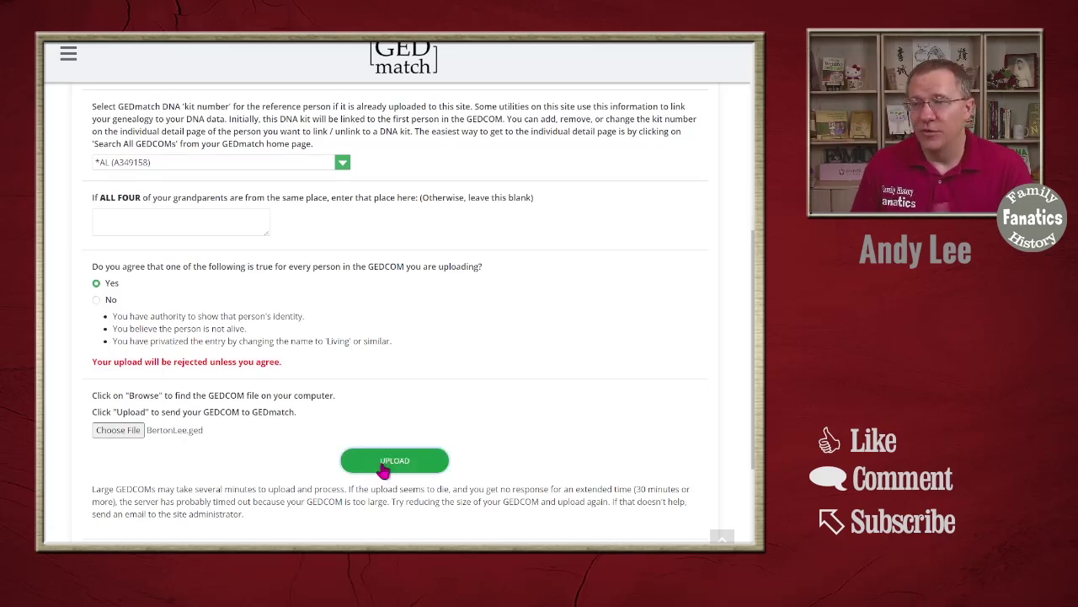
{"action": "left_click", "coordinate": [381, 466]}
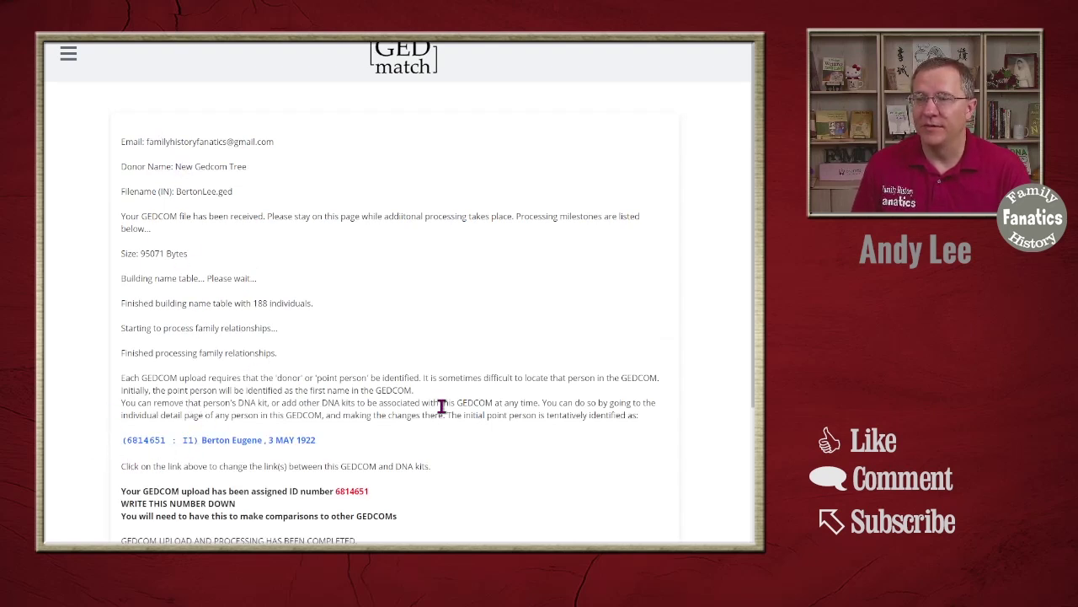
{"action": "left_click_drag", "start_coordinate": [337, 492], "coordinate": [365, 490]}
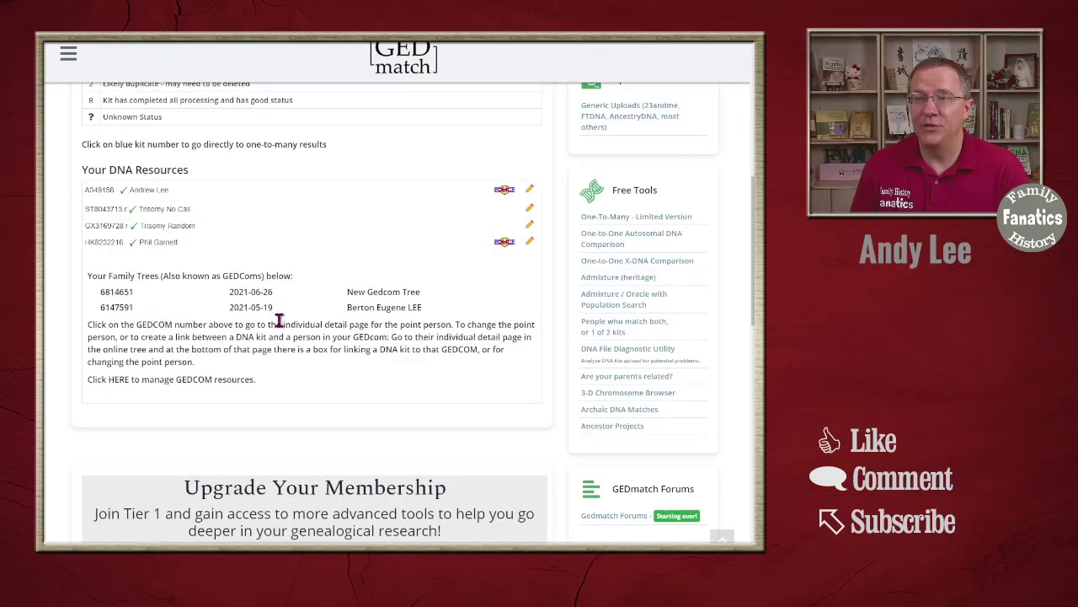
{"action": "left_click_drag", "start_coordinate": [425, 308], "coordinate": [215, 311]}
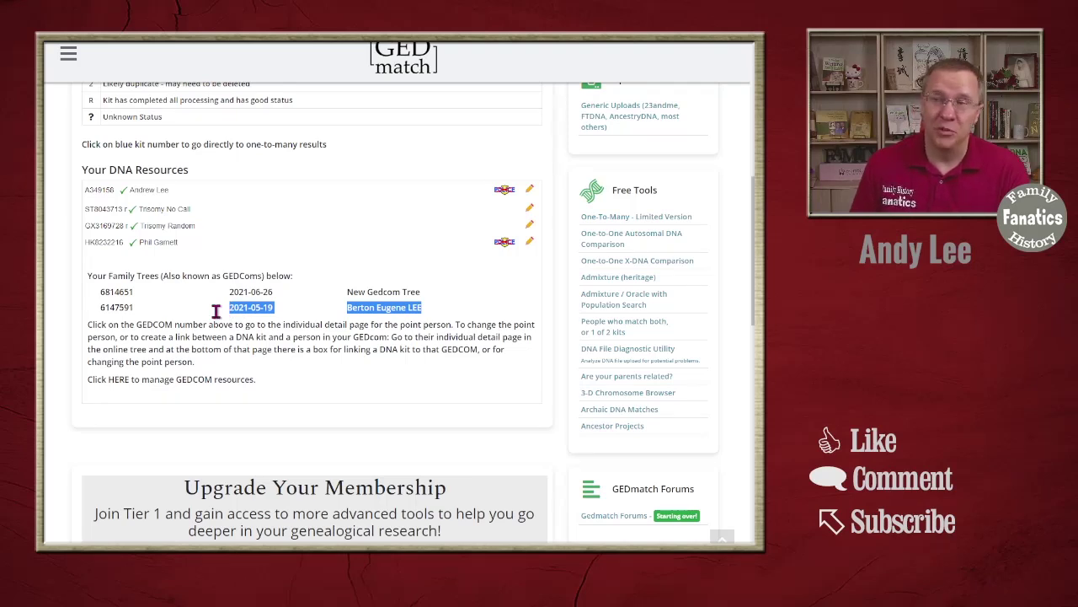
{"action": "left_click_drag", "start_coordinate": [423, 293], "coordinate": [92, 299]}
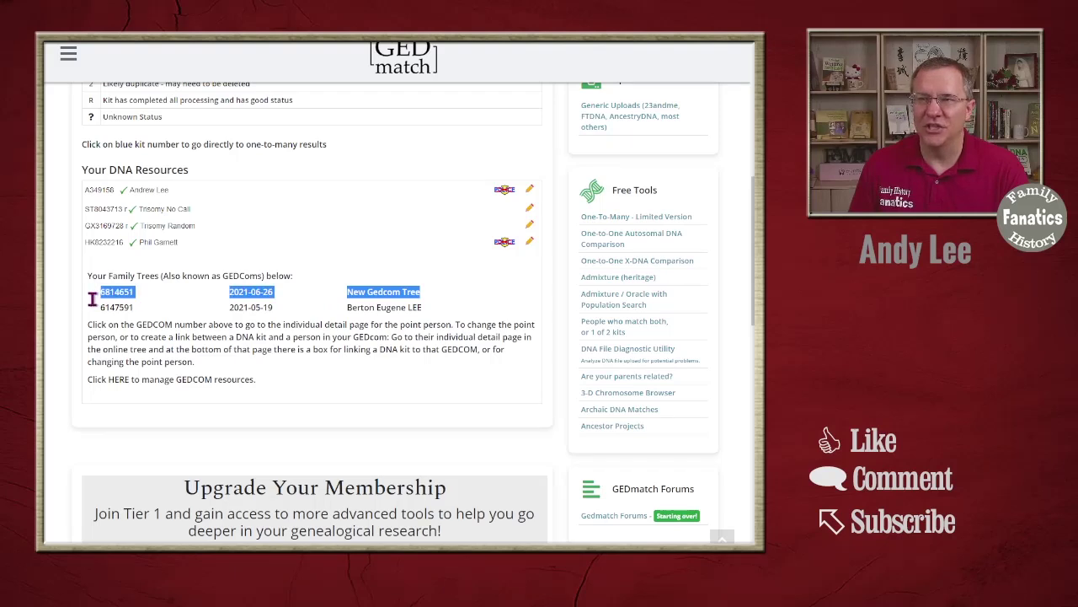
{"action": "left_click", "coordinate": [94, 296]}
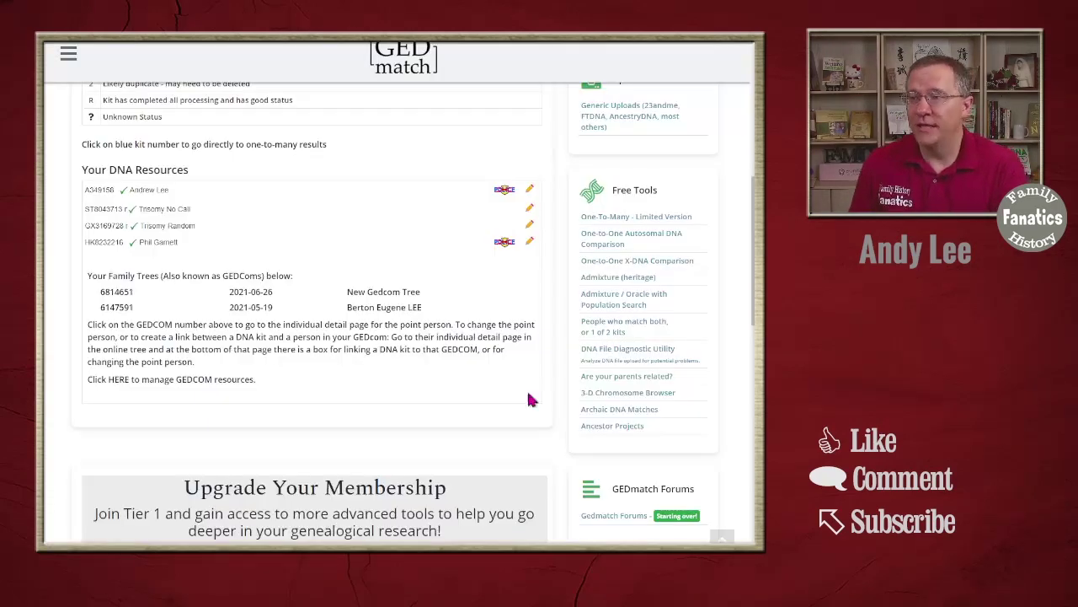
{"action": "scroll", "coordinate": [525, 416], "scroll_direction": "down", "scroll_amount": 1}
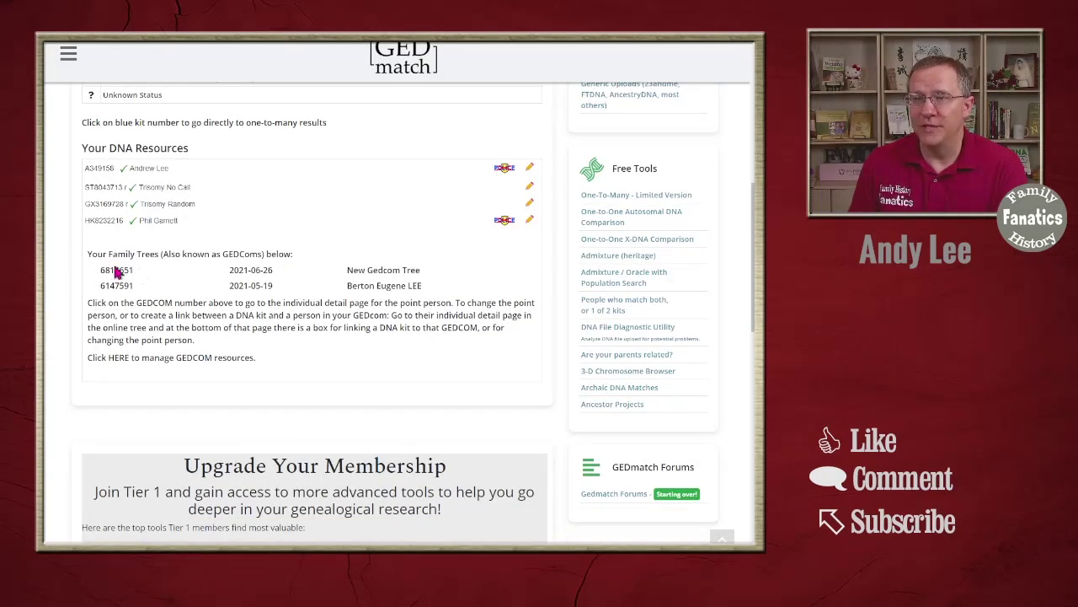
{"action": "scroll", "coordinate": [531, 357], "scroll_direction": "down", "scroll_amount": 15}
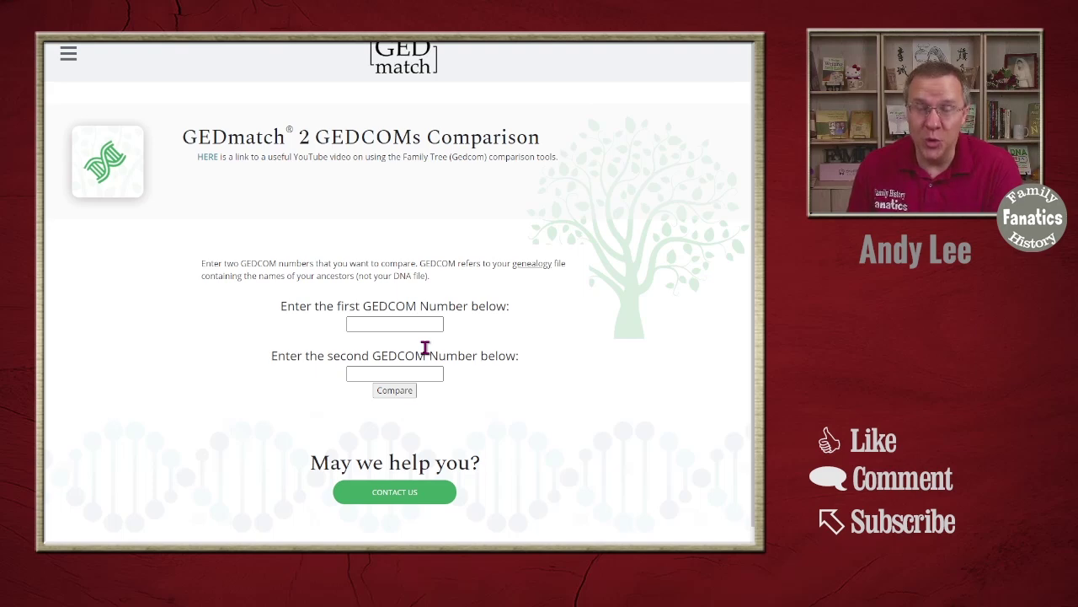
{"action": "key", "text": "alt+Left"}
{"action": "scroll", "coordinate": [313, 312], "scroll_direction": "up", "scroll_amount": 10}
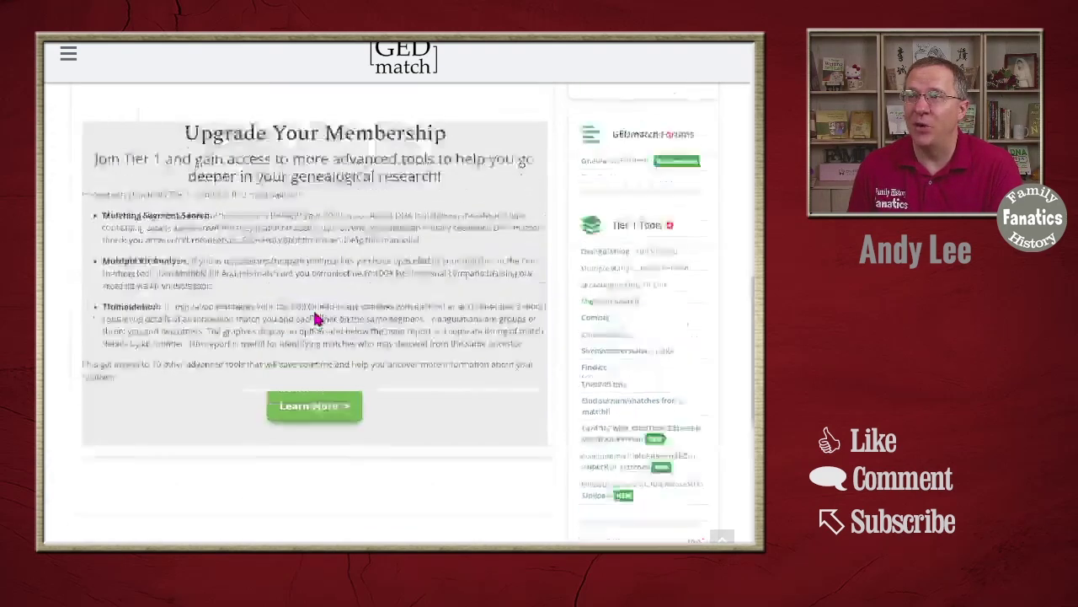
{"action": "left_click_drag", "start_coordinate": [143, 187], "coordinate": [100, 195]}
{"action": "key", "text": "ctrl+c"}
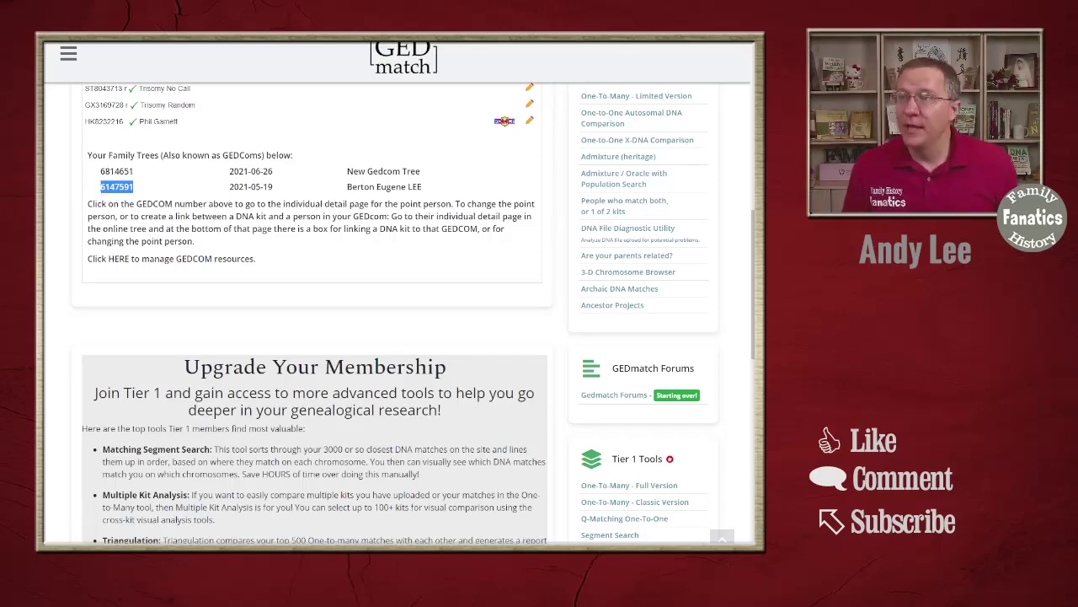
{"action": "key", "text": "alt+Right"}
{"action": "left_click", "coordinate": [375, 323]}
{"action": "key", "text": "ctrl+v"}
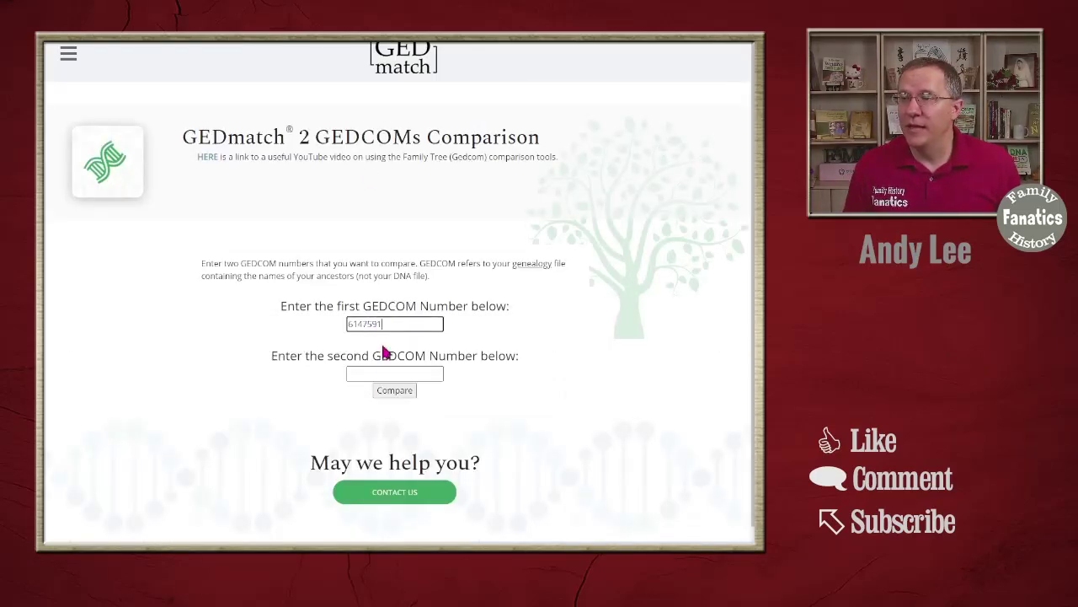
{"action": "left_click", "coordinate": [378, 374]}
{"action": "key", "text": "alt+Left"}
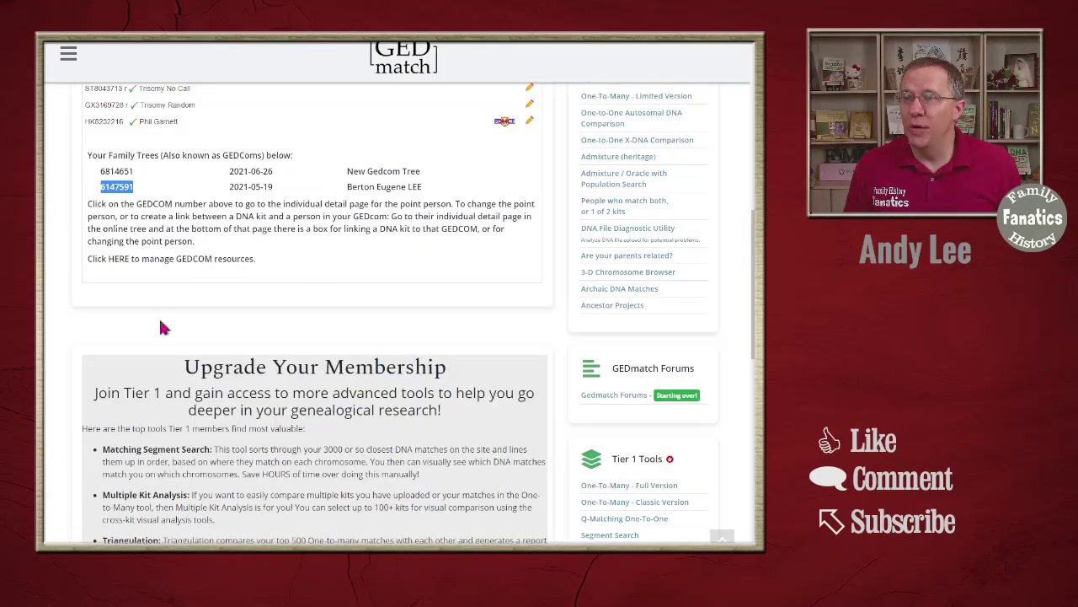
{"action": "left_click_drag", "start_coordinate": [135, 171], "coordinate": [100, 175]}
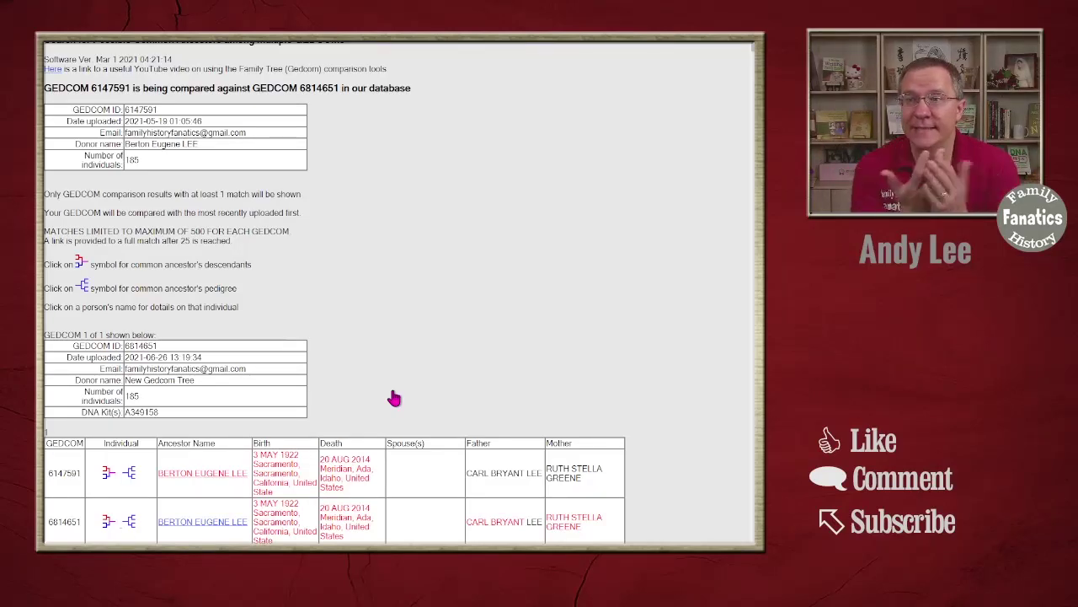
{"action": "scroll", "coordinate": [348, 356], "scroll_direction": "down", "scroll_amount": 1}
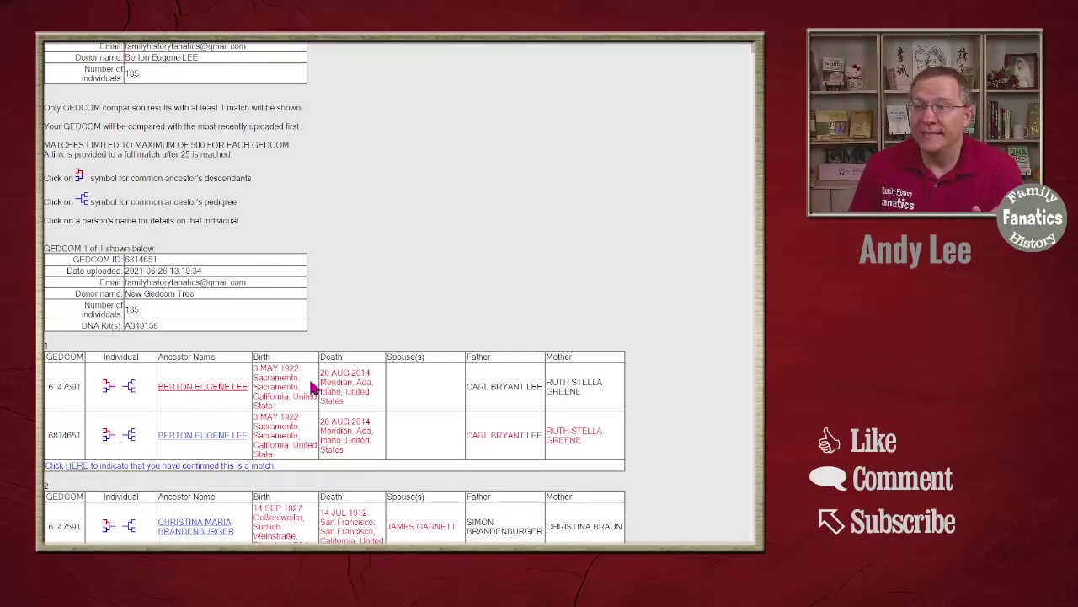
{"action": "scroll", "coordinate": [234, 409], "scroll_direction": "down", "scroll_amount": 3}
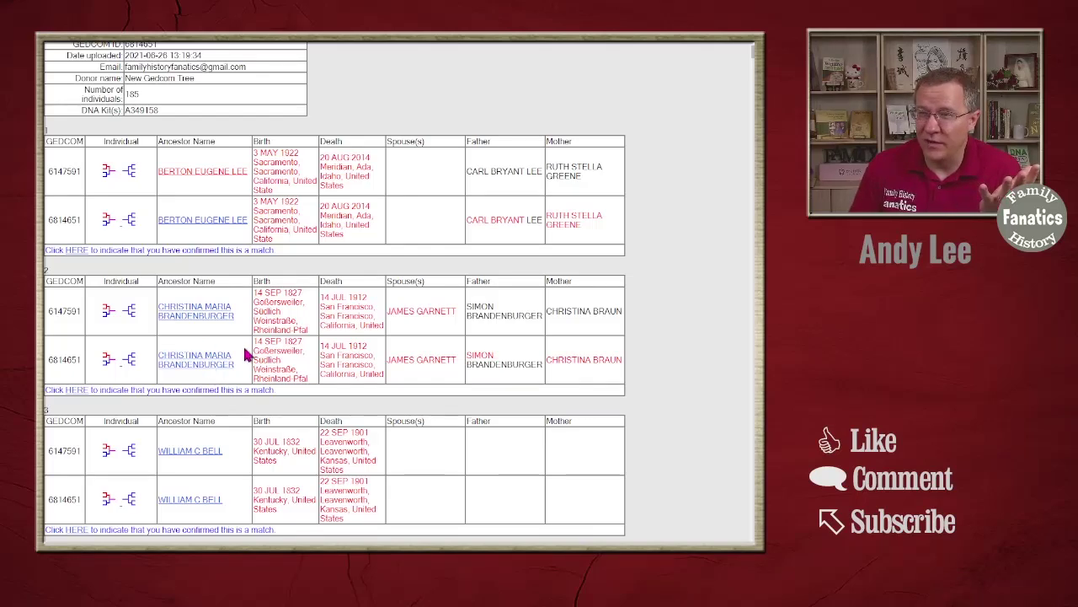
{"action": "scroll", "coordinate": [244, 354], "scroll_direction": "down", "scroll_amount": 3}
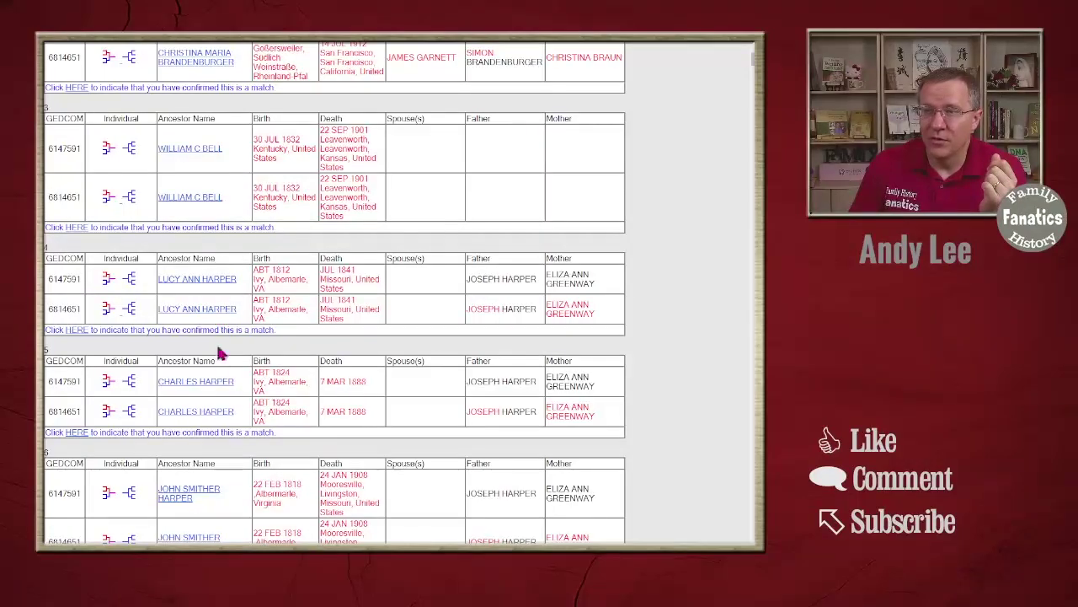
{"action": "scroll", "coordinate": [228, 437], "scroll_direction": "down", "scroll_amount": 3}
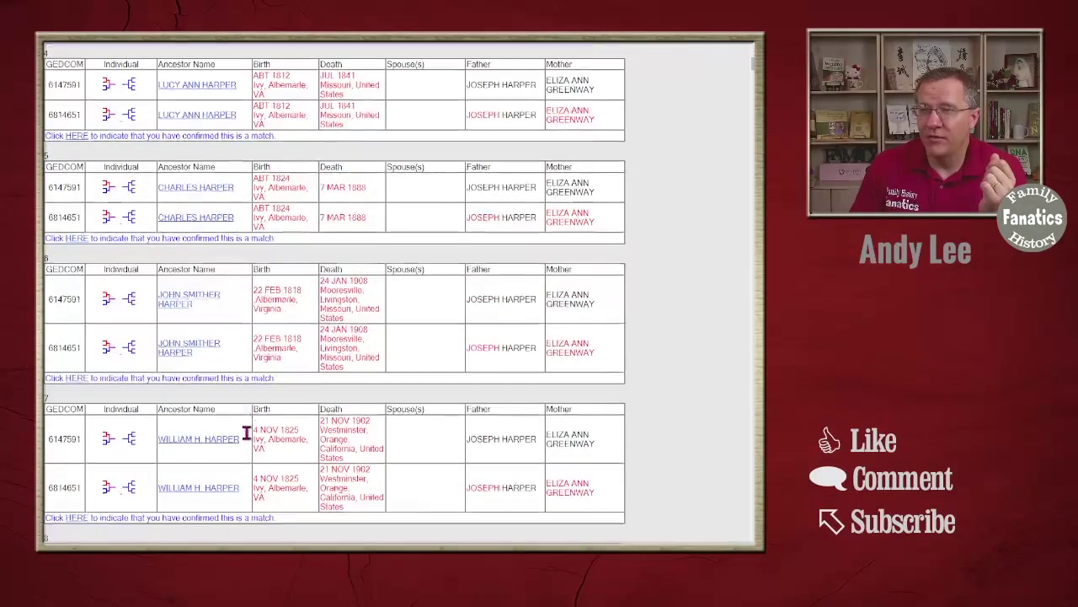
{"action": "scroll", "coordinate": [231, 312], "scroll_direction": "down", "scroll_amount": 2}
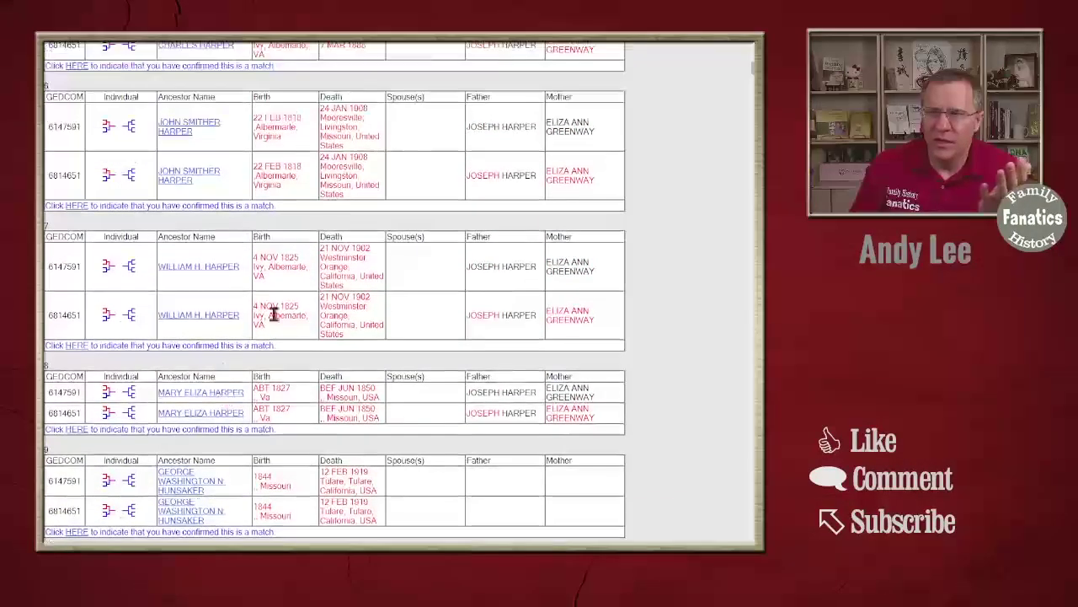
{"action": "scroll", "coordinate": [274, 336], "scroll_direction": "down", "scroll_amount": 2}
{"action": "scroll", "coordinate": [268, 333], "scroll_direction": "down", "scroll_amount": 5}
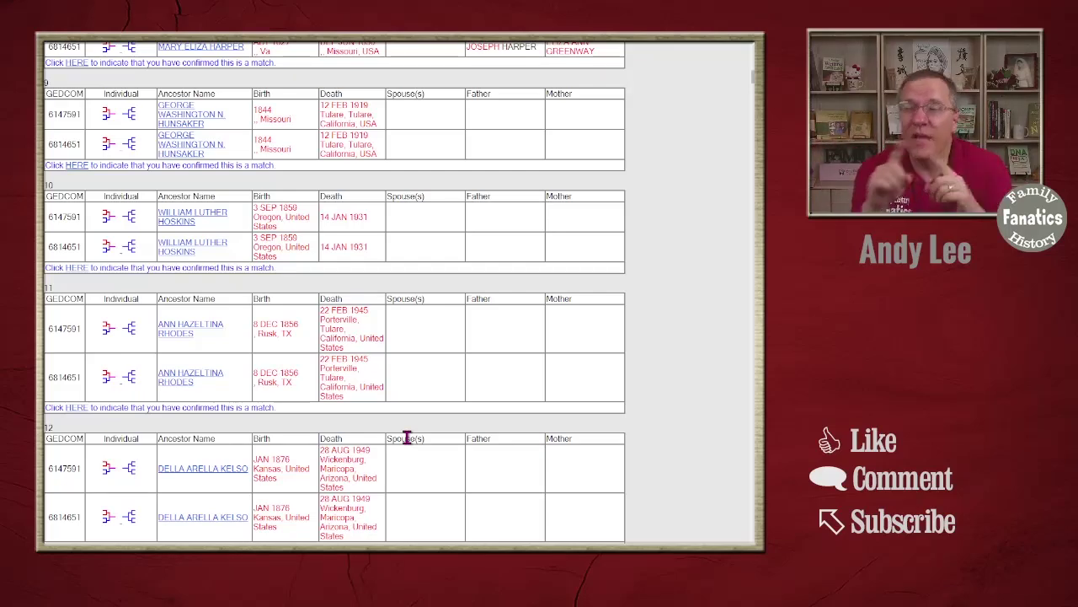
{"action": "scroll", "coordinate": [368, 245], "scroll_direction": "up", "scroll_amount": 10}
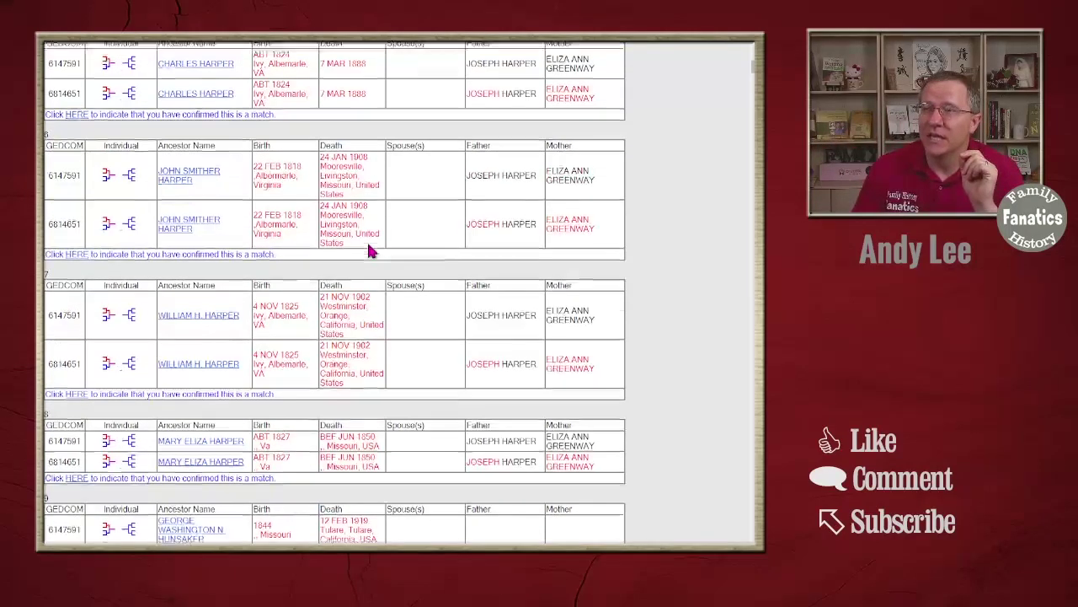
- Scroll back up the GEDmatch home dashboard to the family trees list
{"action": "scroll", "coordinate": [368, 169], "scroll_direction": "up", "scroll_amount": 4}
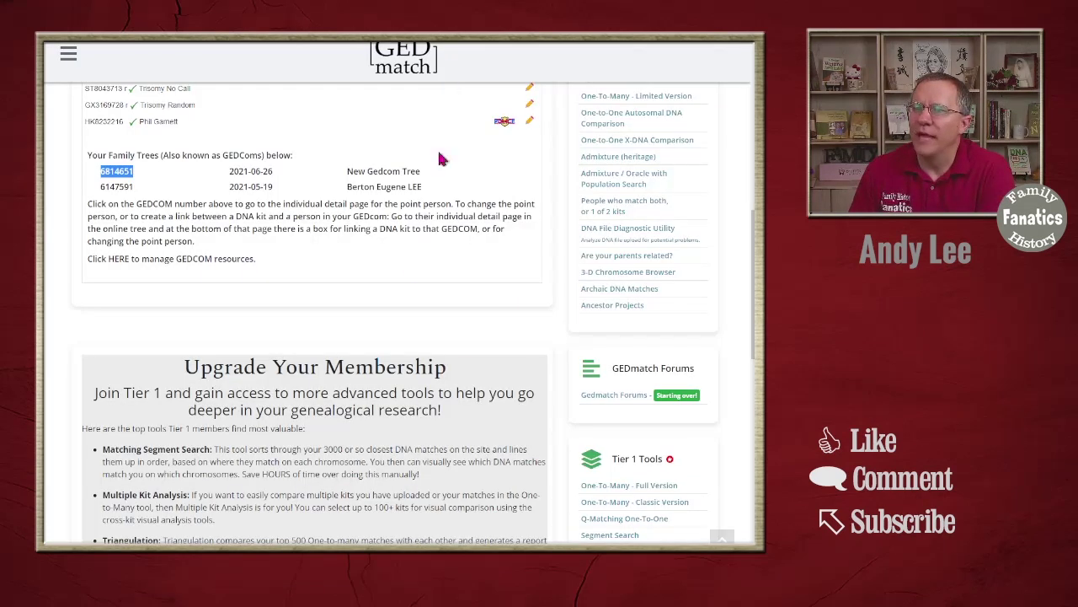
- Remove the existing DNA kit link from the new GEDCOM's point person
{"action": "left_click", "coordinate": [265, 81]}
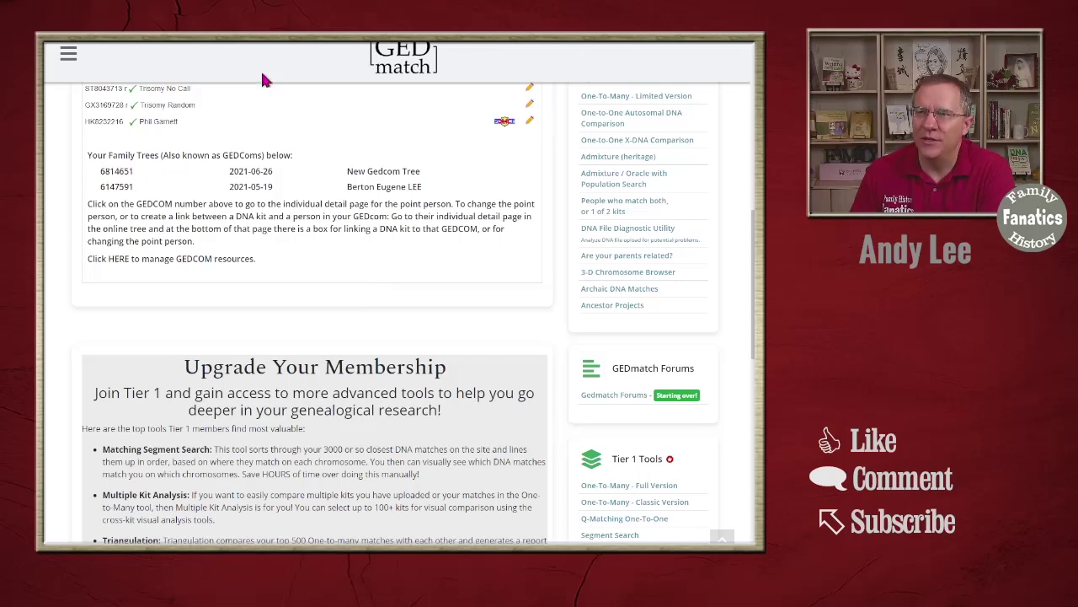
{"action": "left_click", "coordinate": [116, 173]}
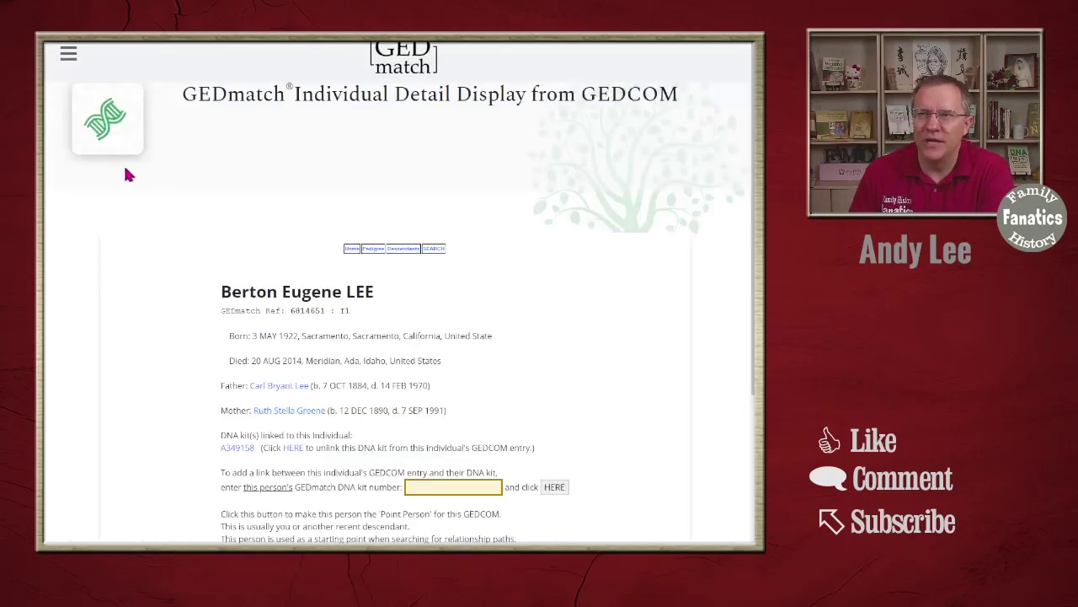
{"action": "scroll", "coordinate": [282, 200], "scroll_direction": "down", "scroll_amount": 3}
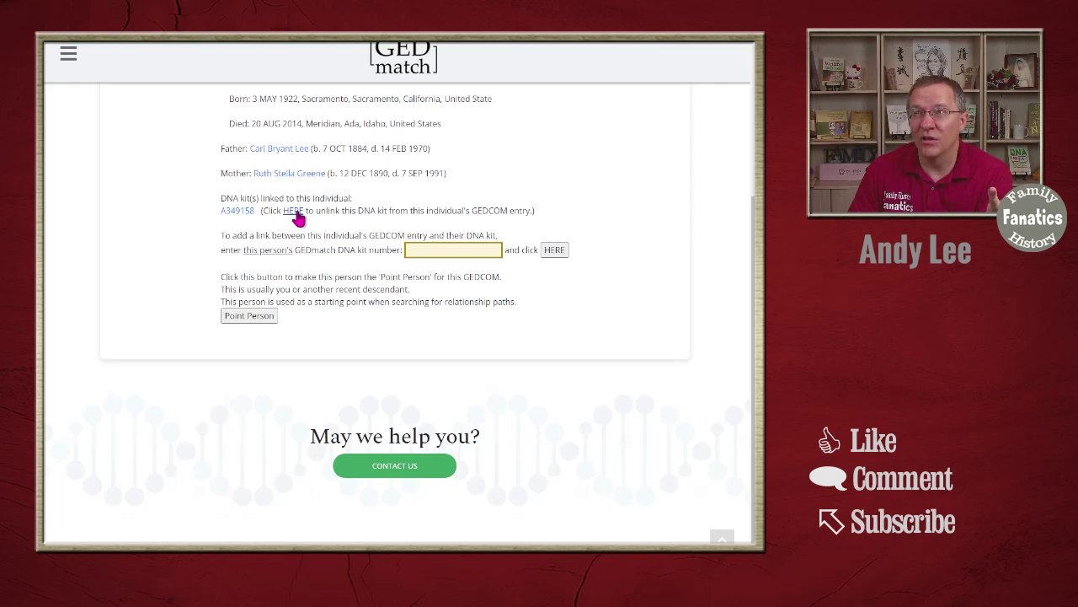
{"action": "left_click", "coordinate": [294, 210]}
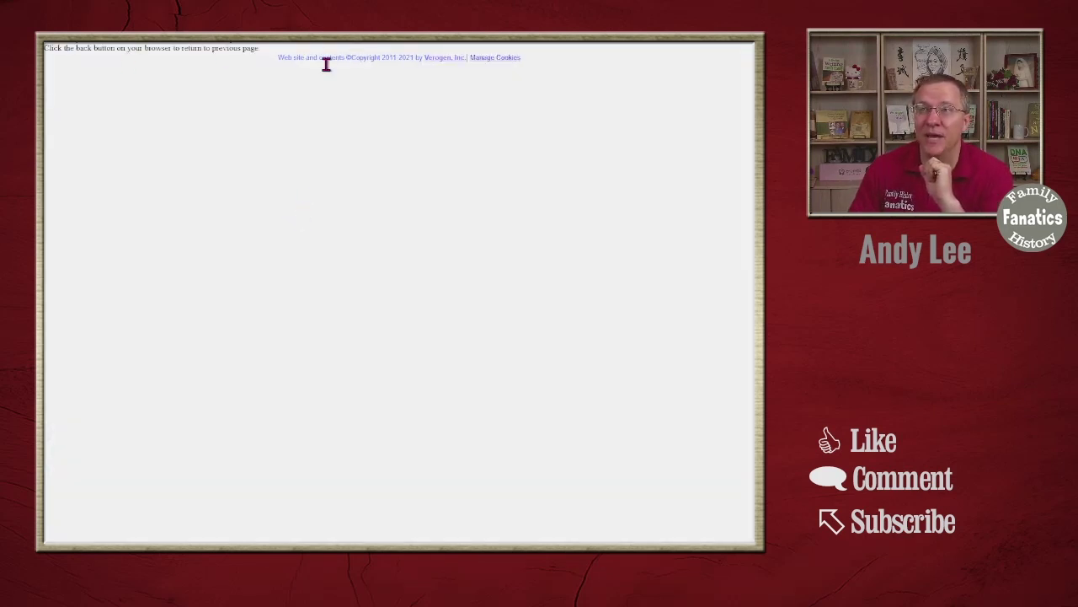
{"action": "key", "text": "alt+Left"}
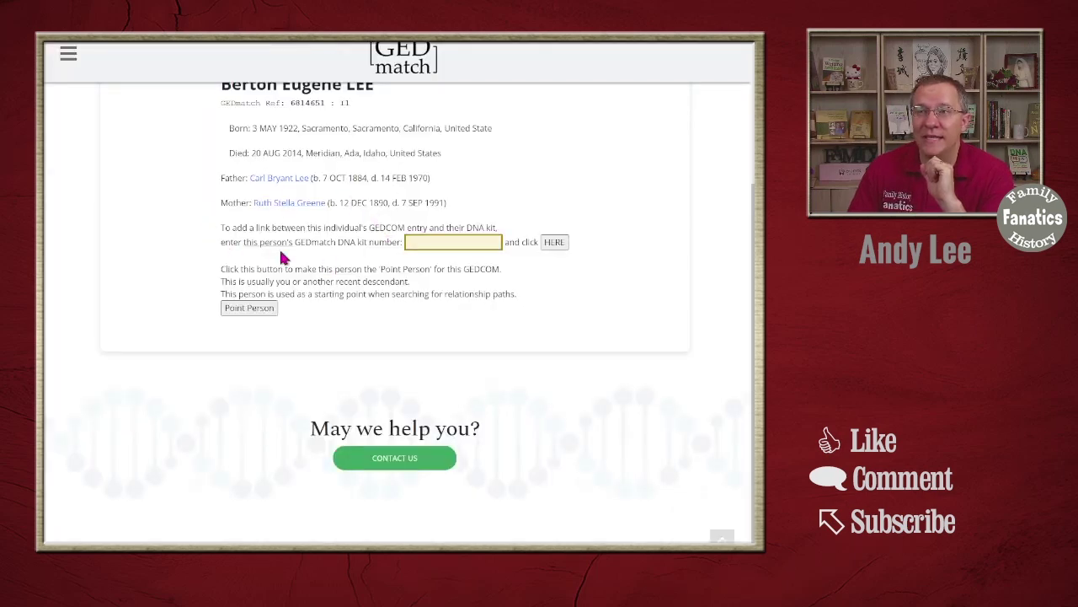
{"action": "left_click", "coordinate": [448, 241]}
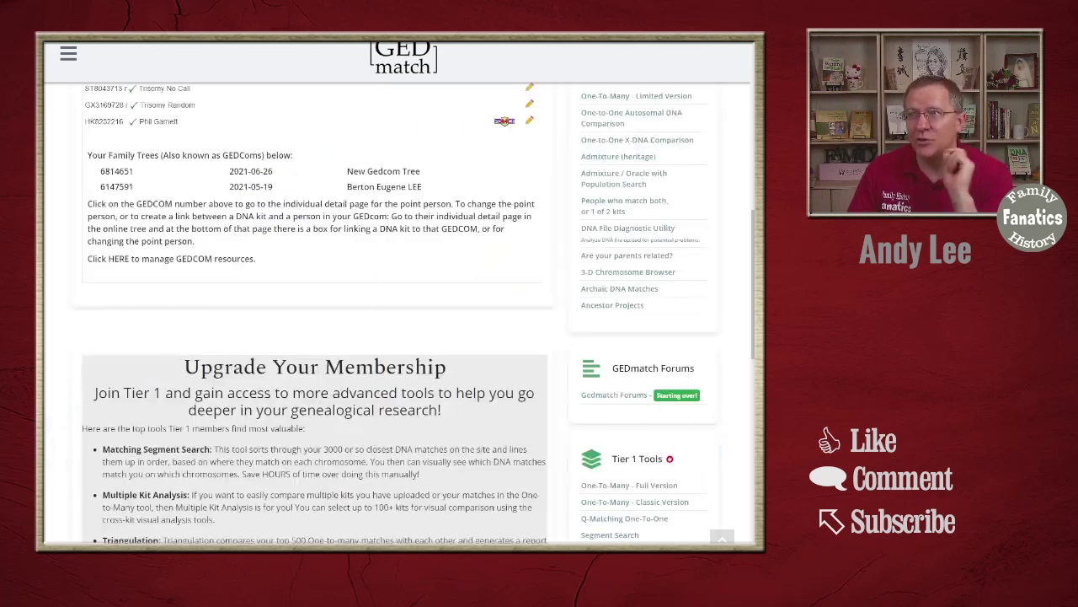
- Link the last DNA kit's number to the new tree's point person and verify the link
{"action": "scroll", "coordinate": [186, 200], "scroll_direction": "up", "scroll_amount": 1}
{"action": "left_click_drag", "start_coordinate": [129, 144], "coordinate": [84, 144]}
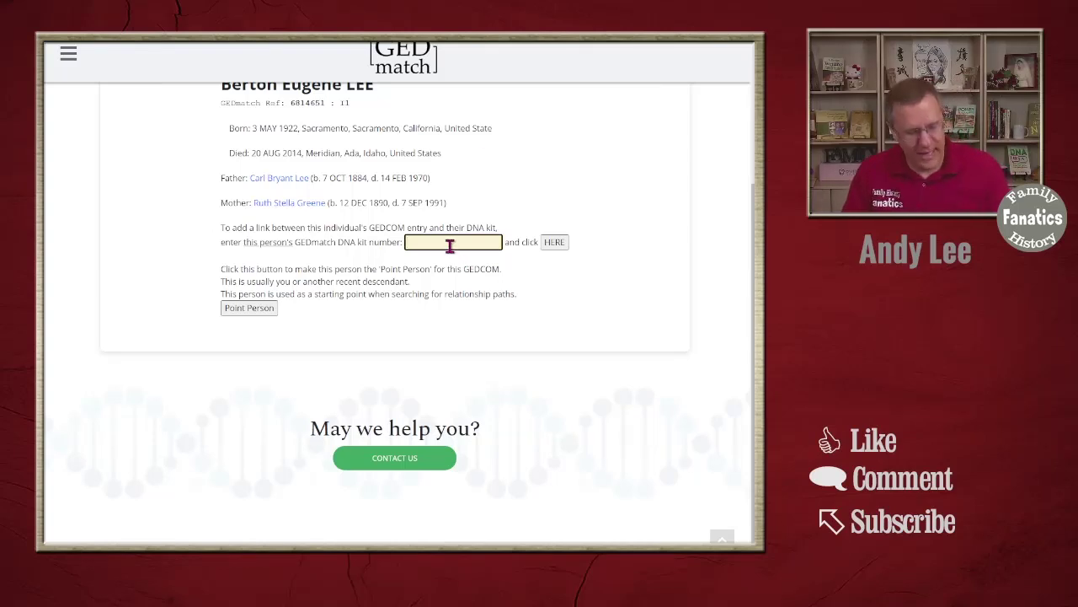
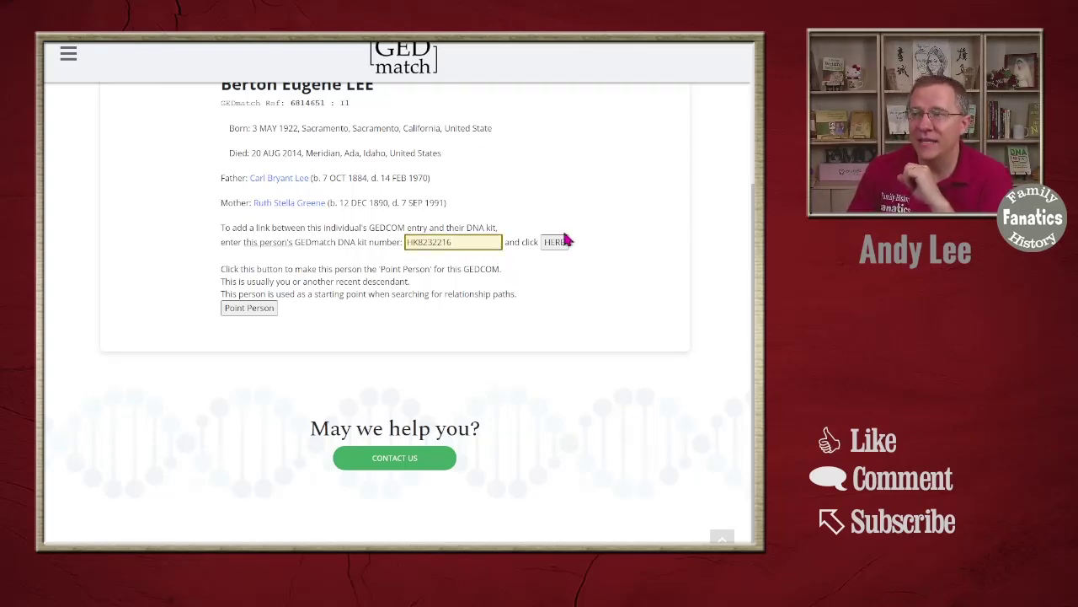
{"action": "left_click", "coordinate": [556, 242]}
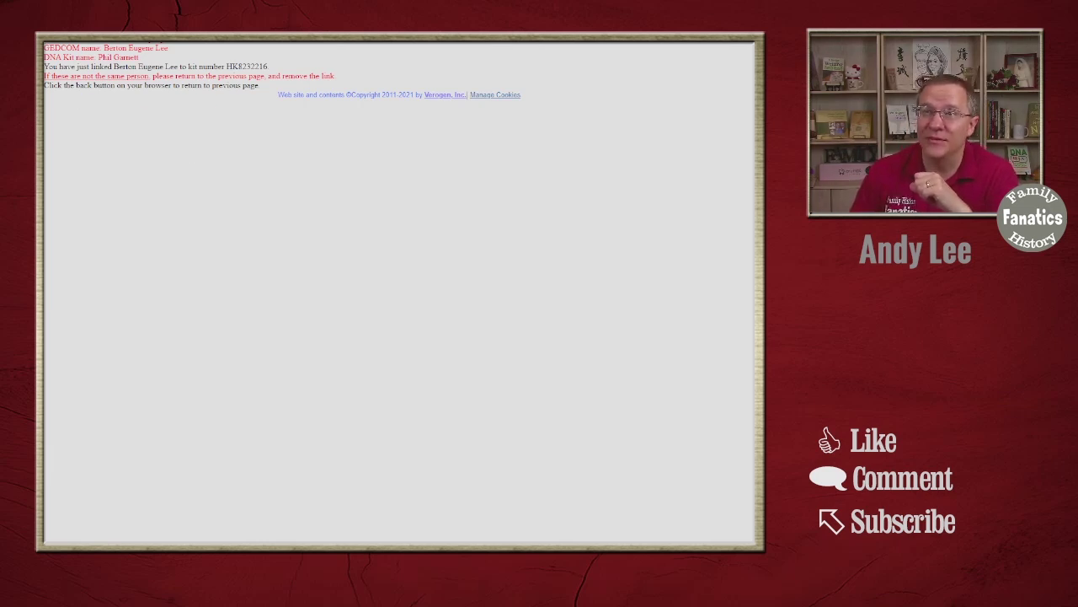
{"action": "key", "text": "alt+Left"}
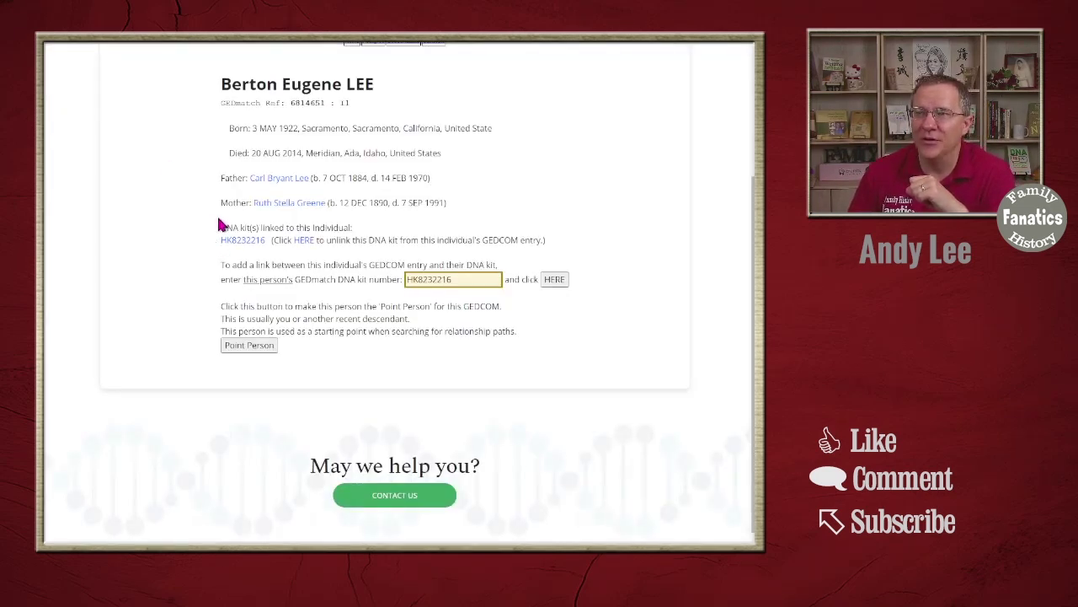
{"action": "left_click_drag", "start_coordinate": [221, 226], "coordinate": [571, 243]}
- Clear the highlighted DNA kit details on the person's page
{"action": "left_click", "coordinate": [571, 240]}
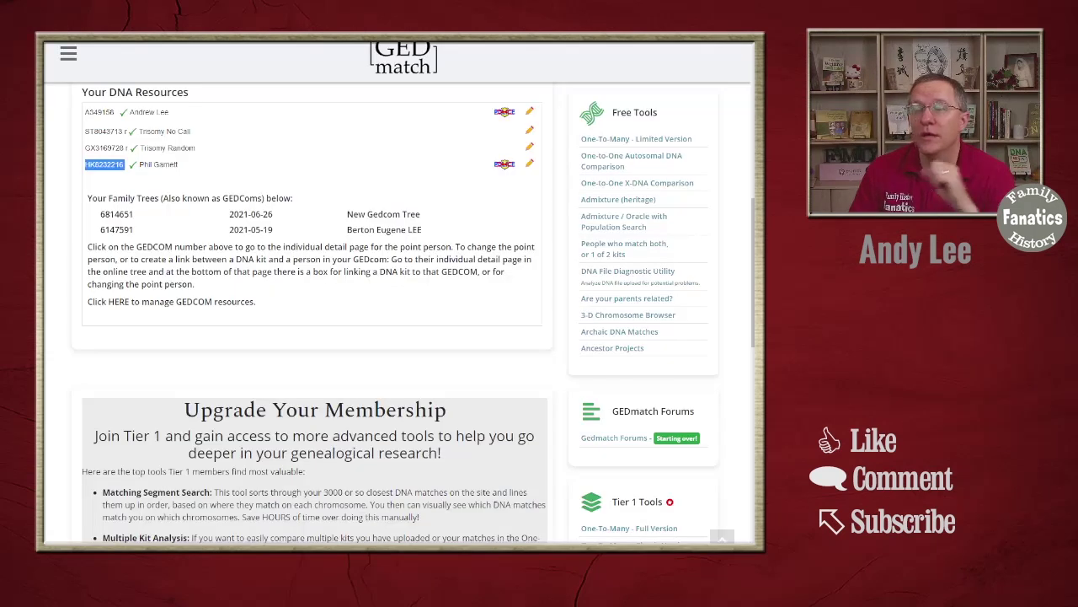
- Locate the old GEDCOM 6147591 row in the dashboard's Family Trees list
{"action": "left_click", "coordinate": [260, 165]}
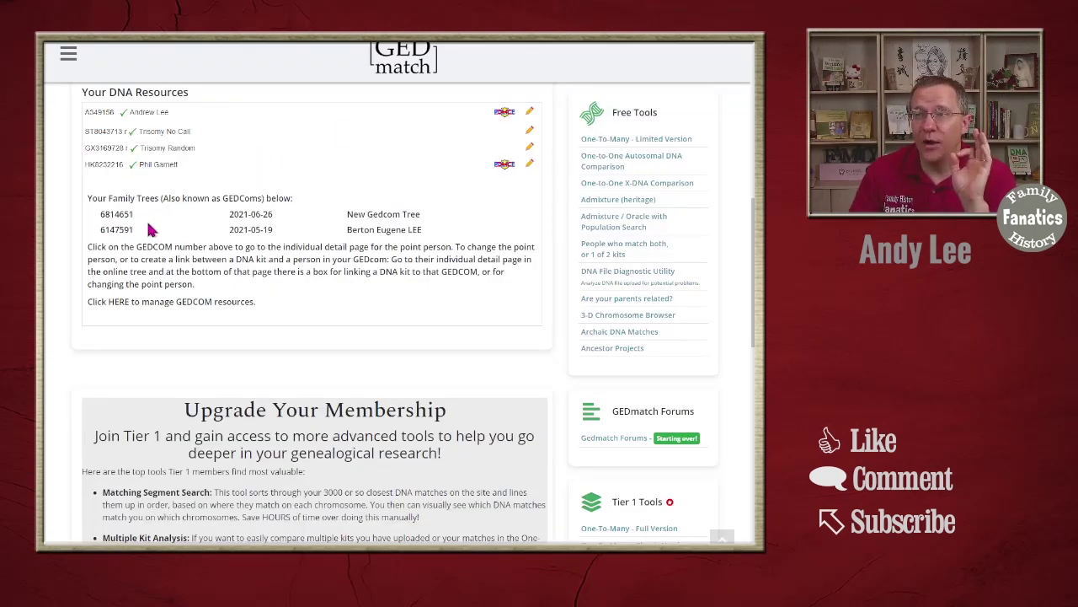
{"action": "left_click_drag", "start_coordinate": [101, 234], "coordinate": [442, 239]}
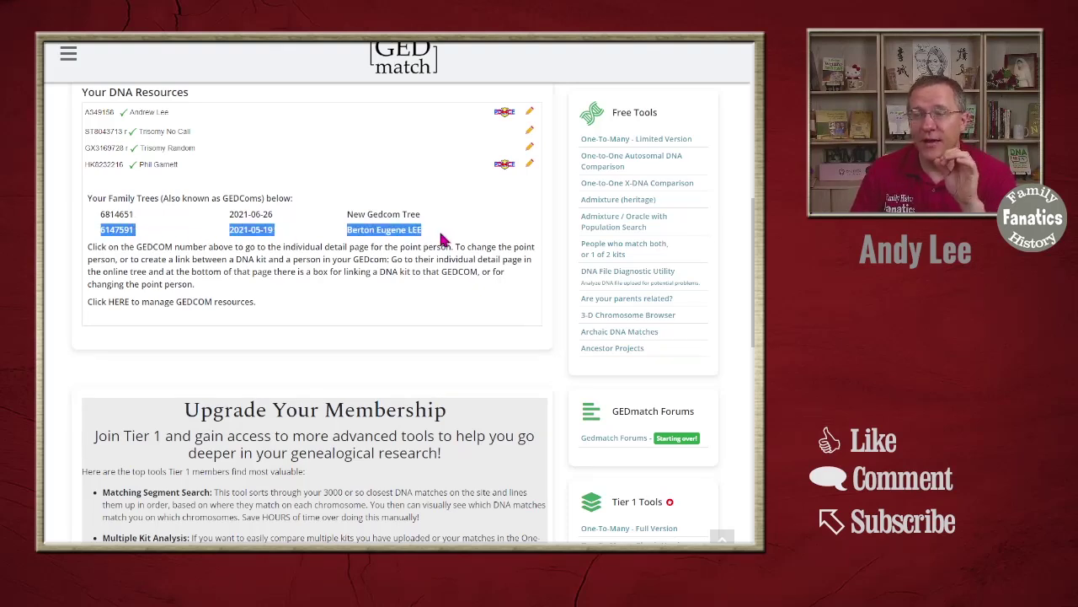
{"action": "left_click", "coordinate": [253, 297]}
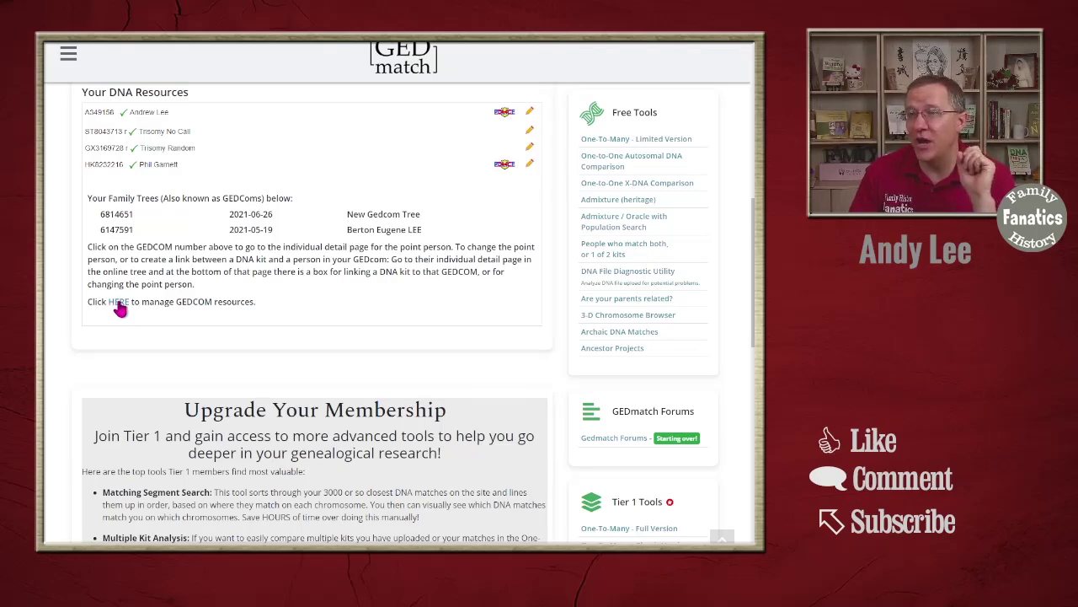
- Delete old GEDCOM 6147591 via GEDCOM resources, leaving only New Gedcom Tree 6814651
{"action": "left_click", "coordinate": [119, 302]}
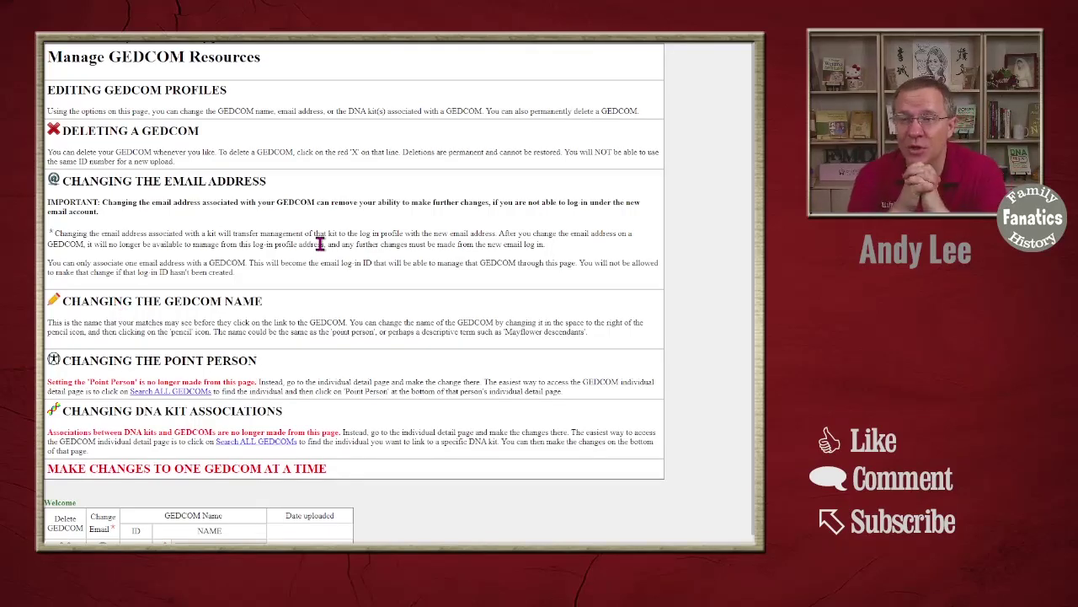
{"action": "scroll", "coordinate": [320, 244], "scroll_direction": "down", "scroll_amount": 1}
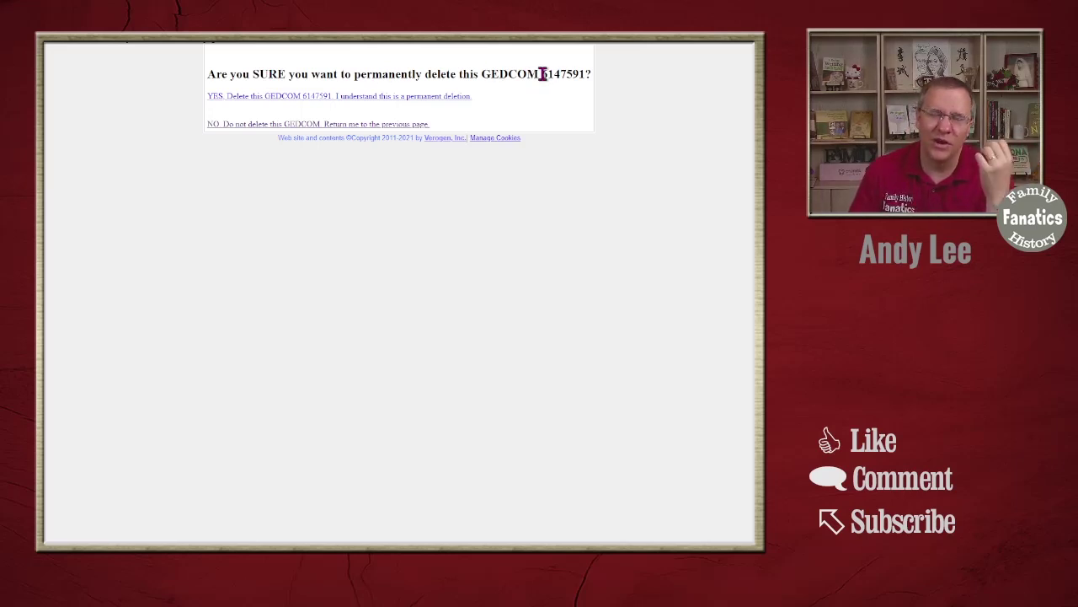
{"action": "left_click", "coordinate": [313, 98]}
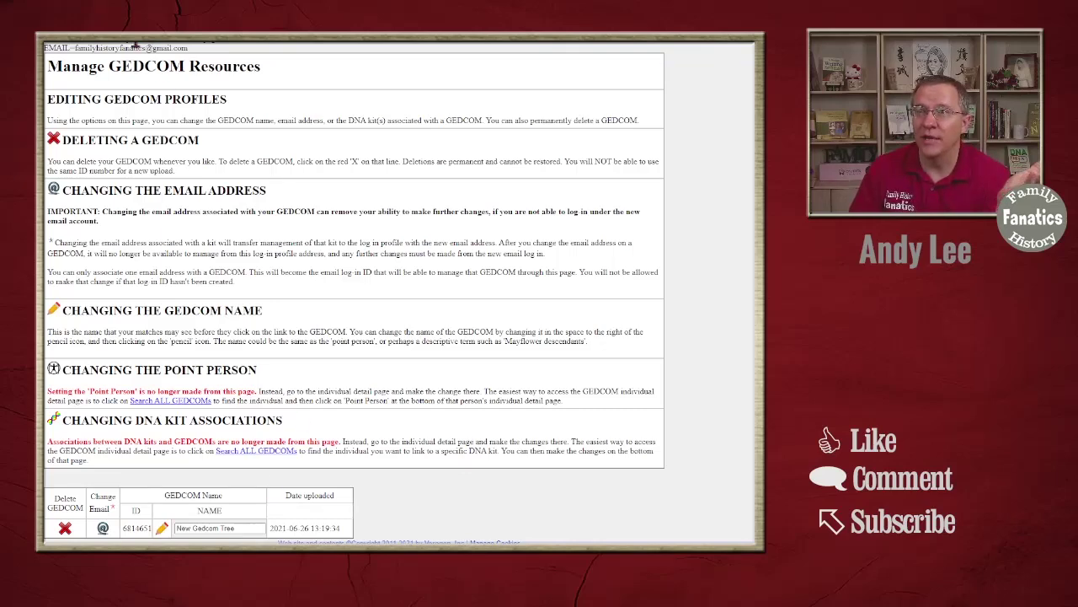
{"action": "left_click", "coordinate": [81, 44]}
{"action": "scroll", "coordinate": [400, 232], "scroll_direction": "down", "scroll_amount": 5}
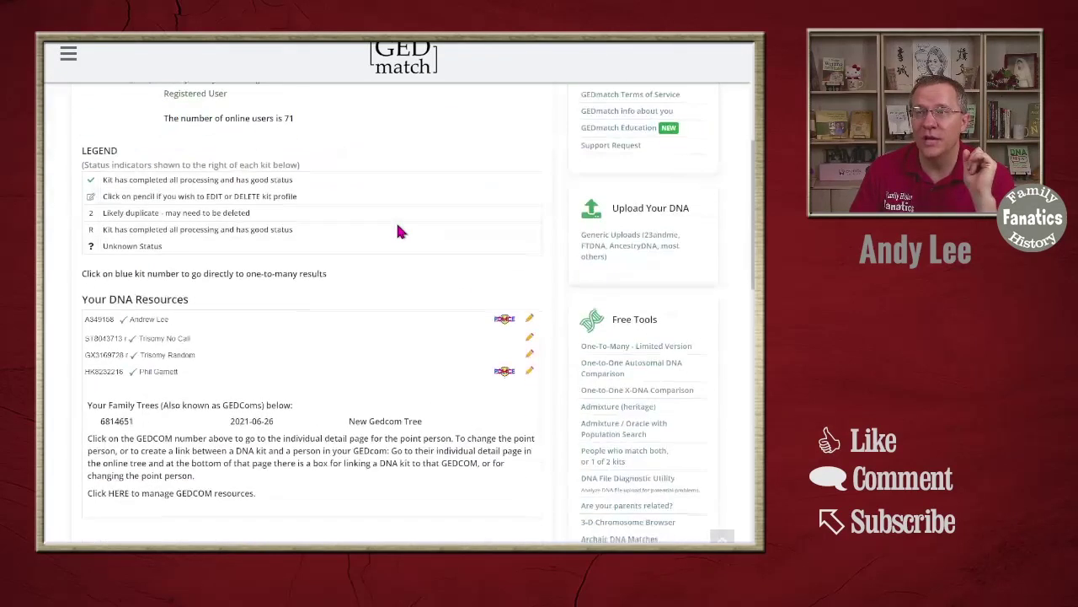